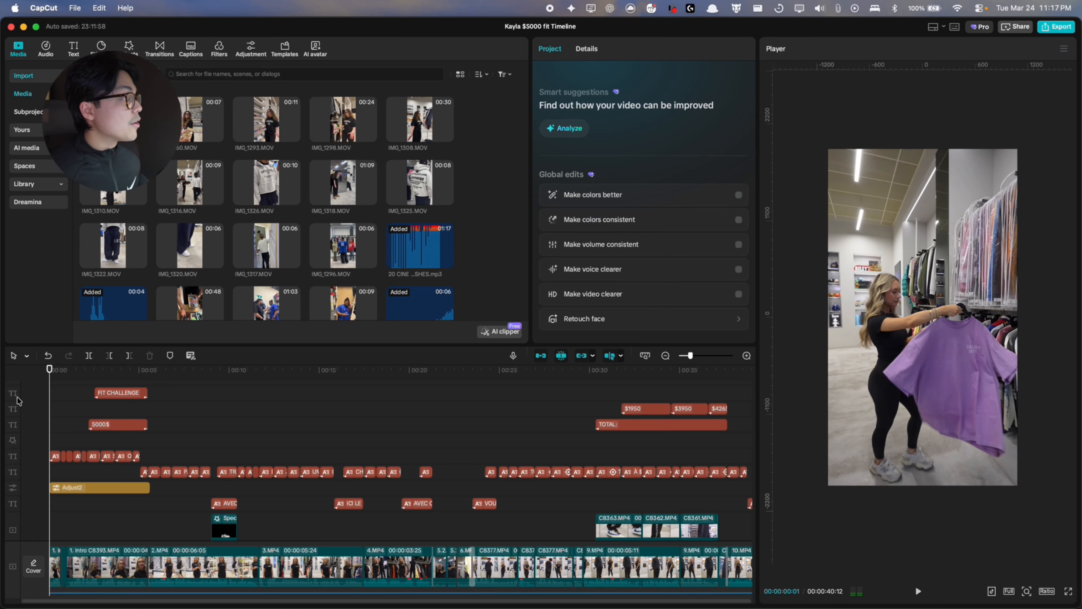
Step: Review the full timeline's video, text, adjustment and sound-effect tracks from start to end
key(super+minus)
scroll(82, 420, down, 4)
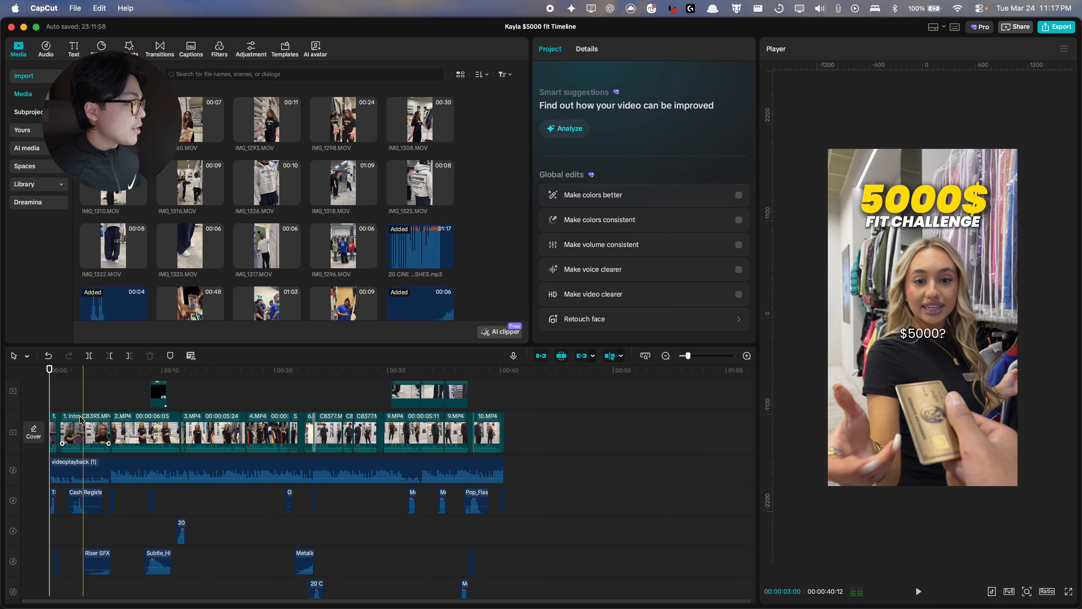
scroll(81, 420, down, 2)
key(XF86AudioRaiseVolume)
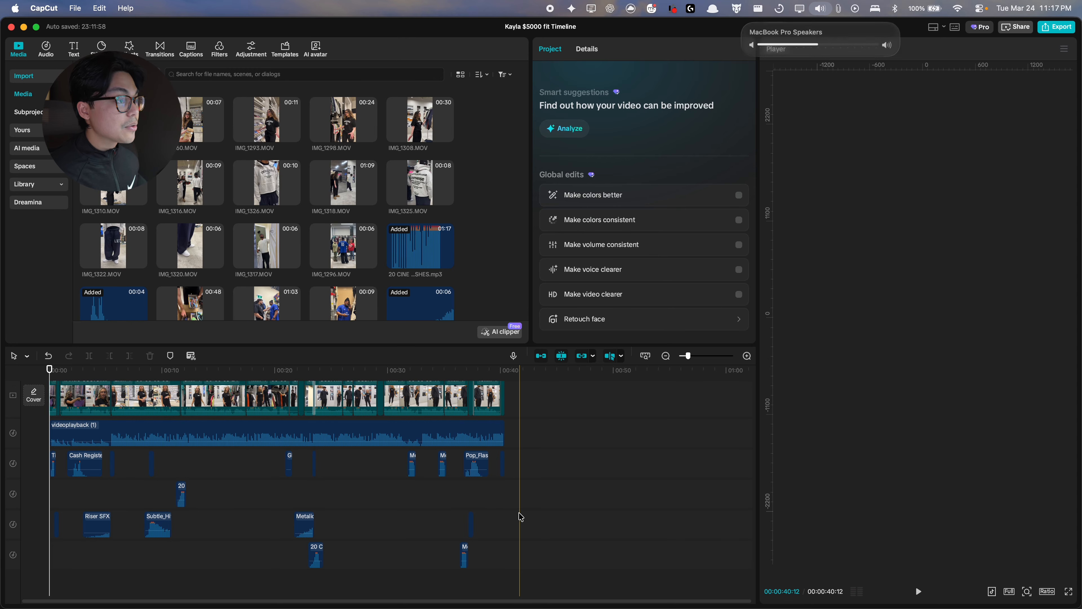
key(XF86AudioLowerVolume)
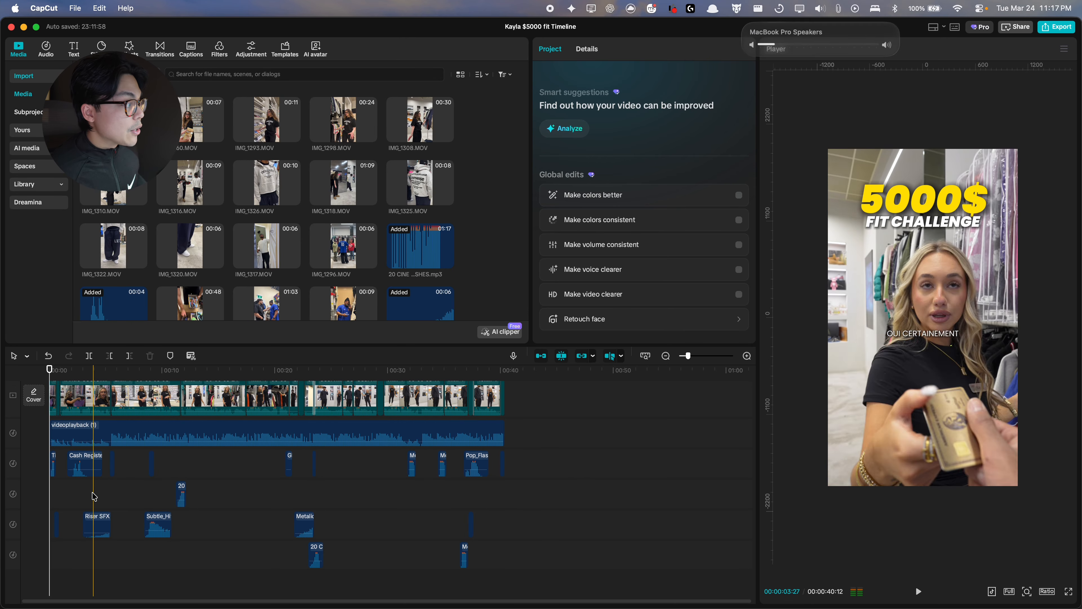
scroll(85, 490, up, 6)
scroll(98, 495, up, 1)
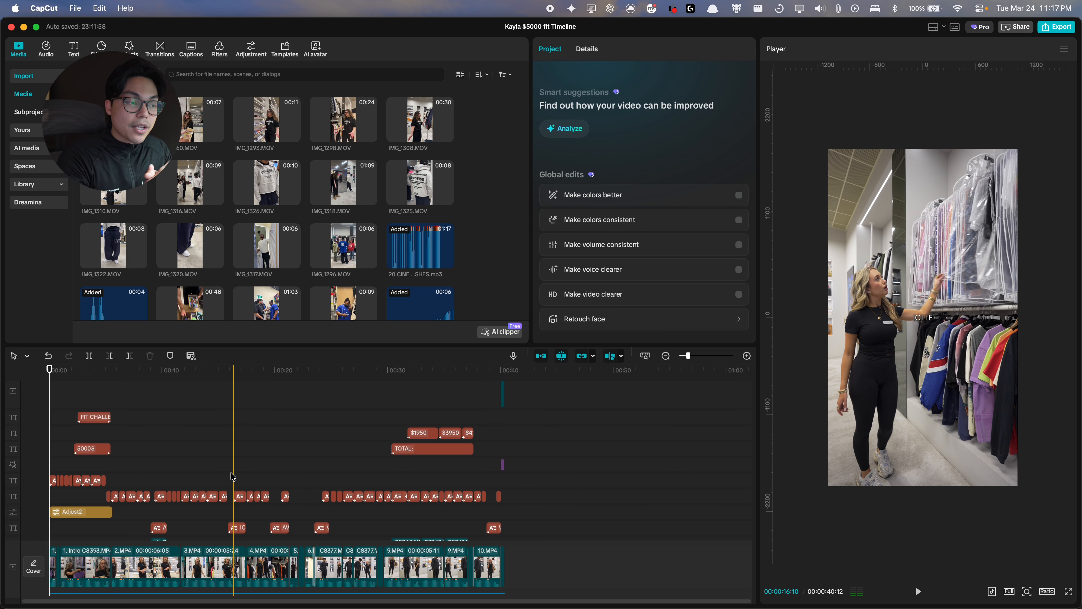
key(Home)
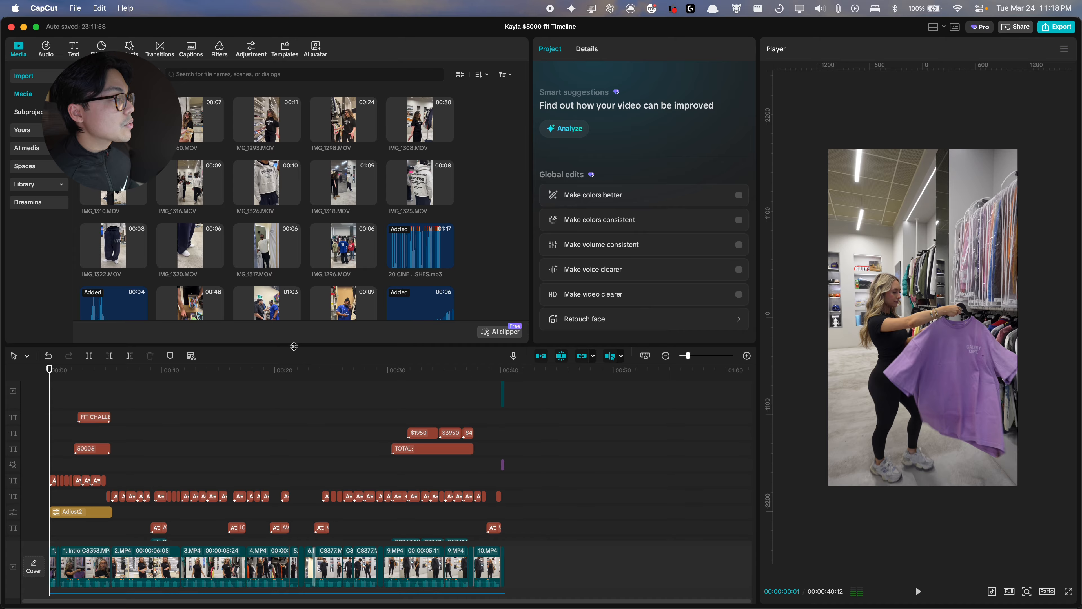
drag(300, 346, 272, 157)
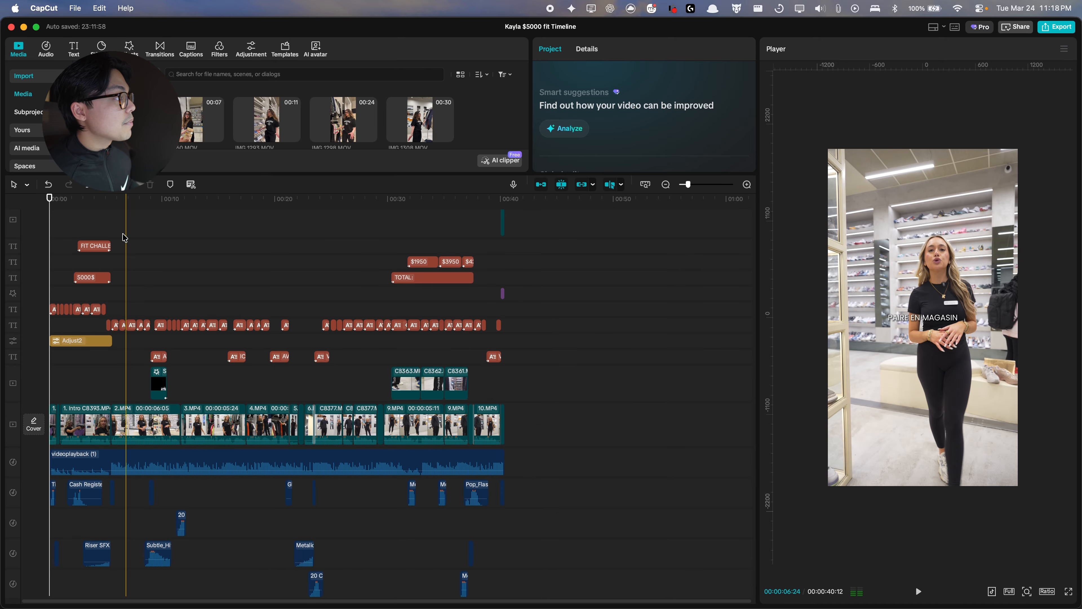
scroll(124, 239, up, 5)
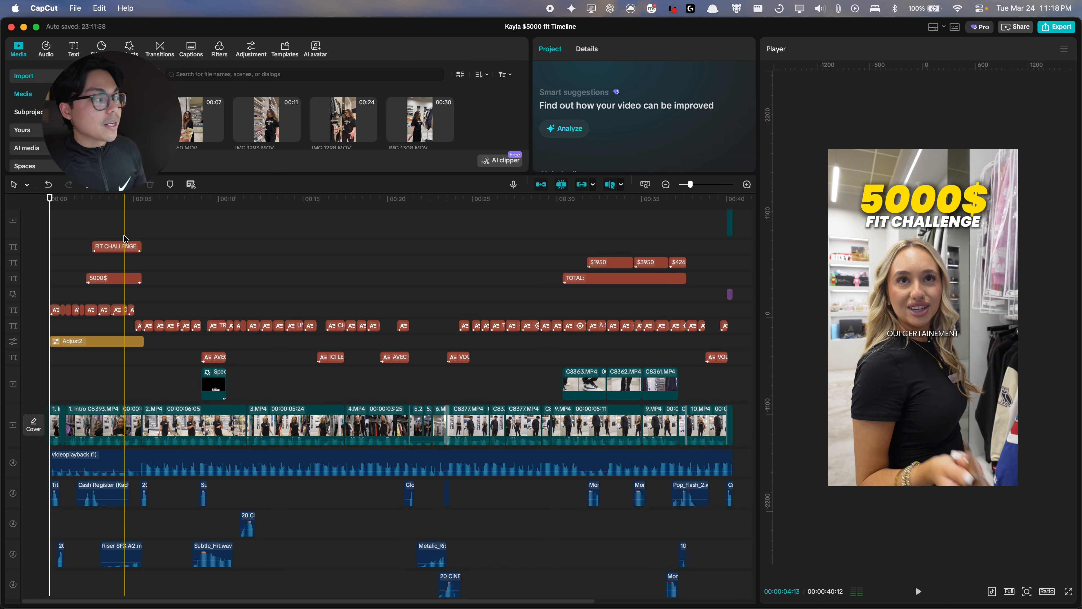
scroll(60, 411, up, 5)
scroll(60, 413, left, 1)
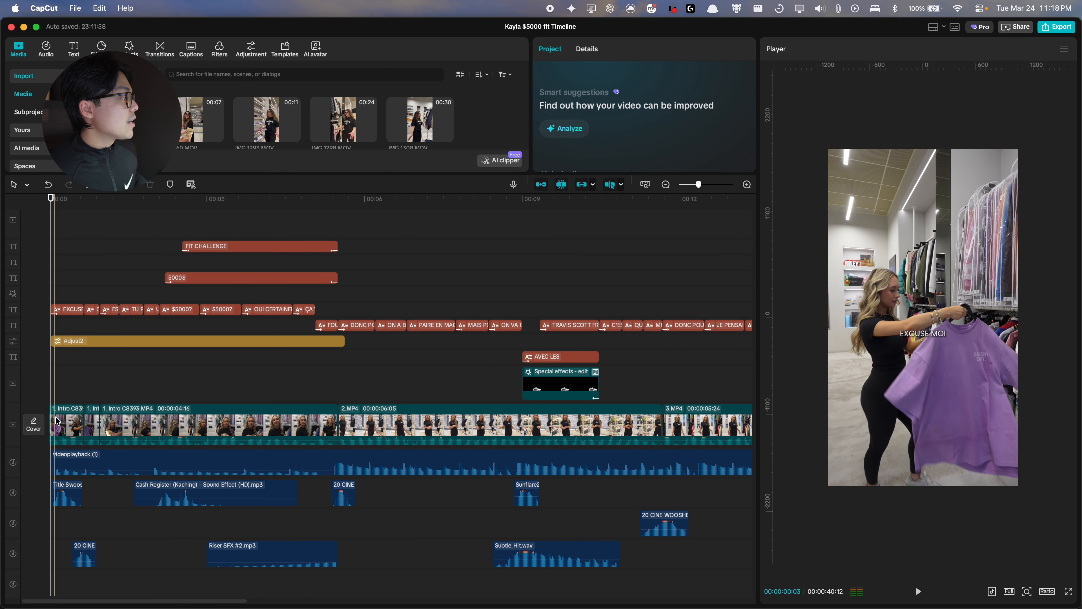
scroll(85, 413, right, 2)
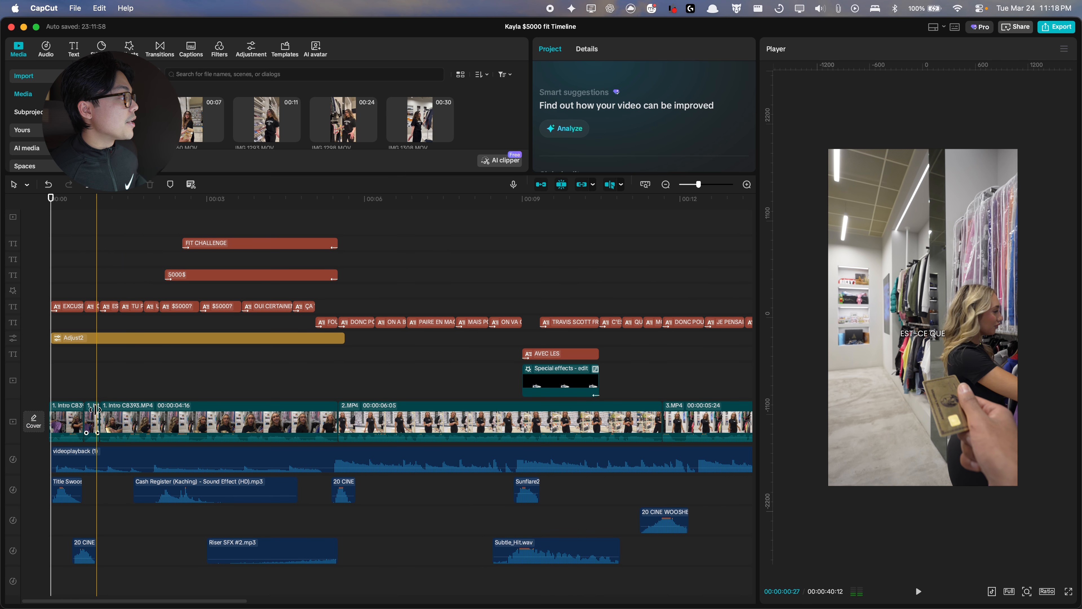
scroll(112, 414, right, 15)
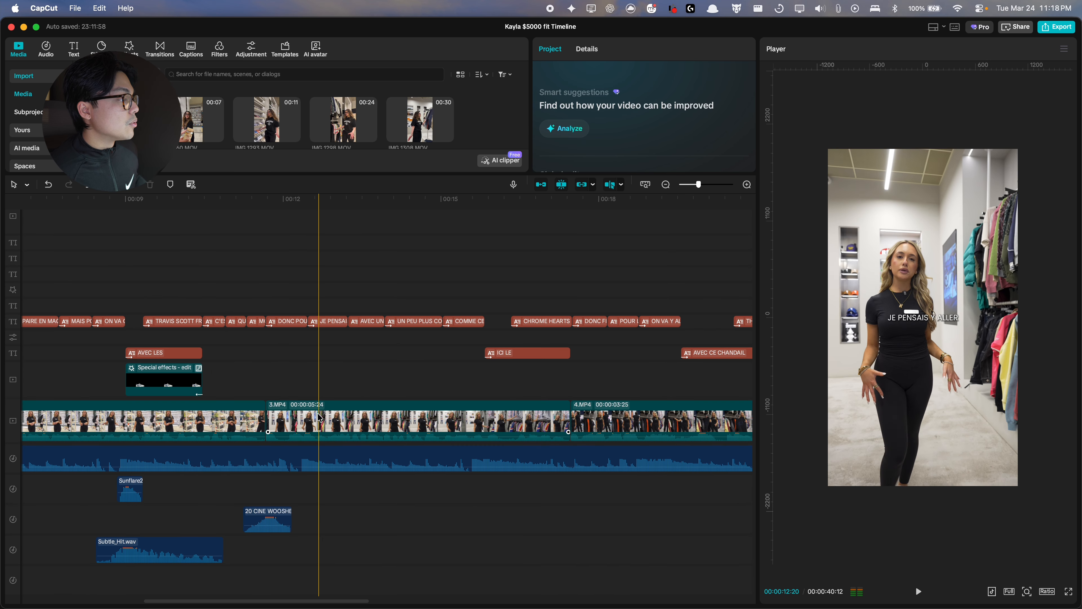
scroll(316, 420, right, 3)
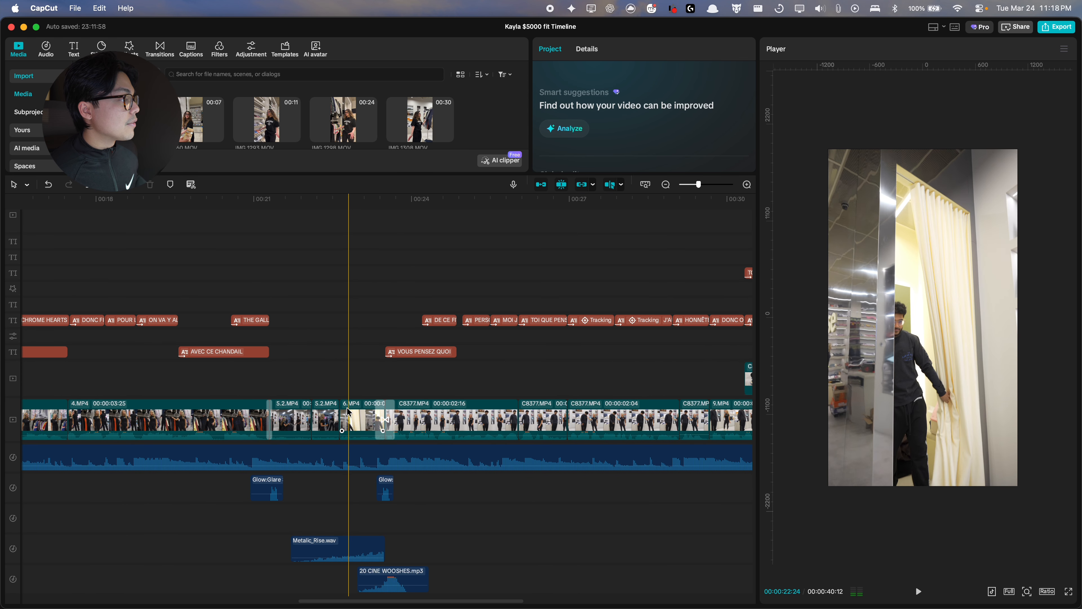
scroll(343, 419, down, 5)
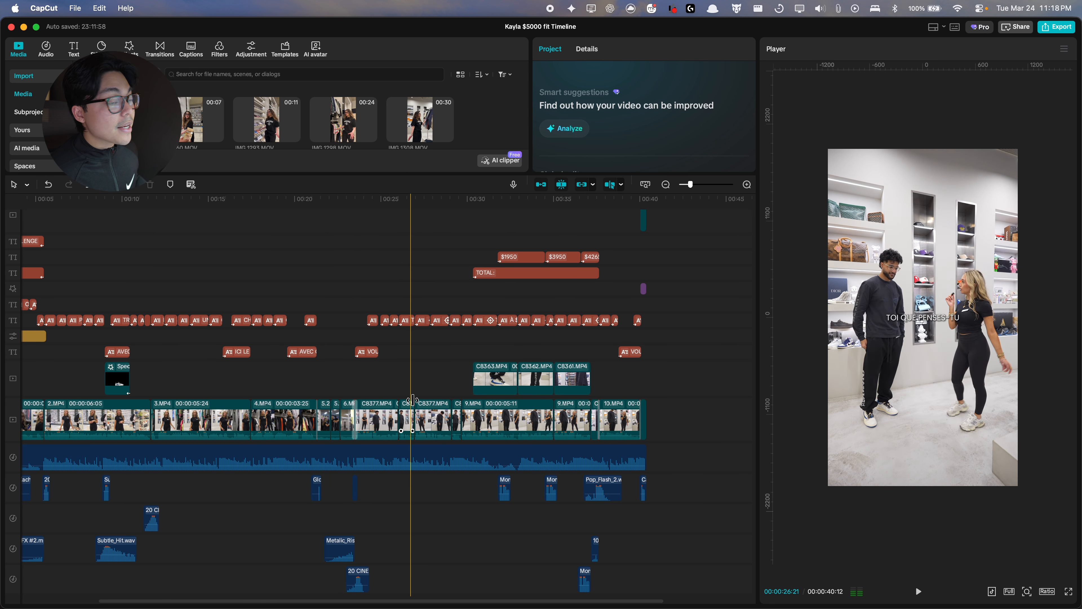
scroll(192, 359, left, 5)
scroll(192, 358, down, 1)
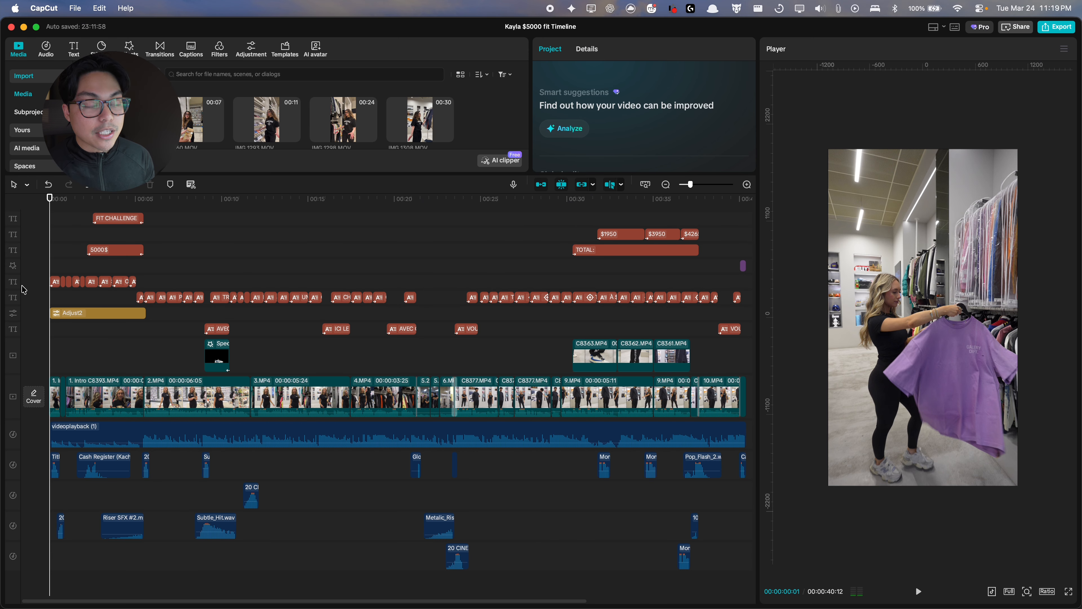
scroll(51, 290, up, 5)
Step: Disable the text overlays and sound-effect clips covering the intro section of the timeline
drag(511, 232, 57, 334)
key(v)
drag(502, 584, 60, 474)
key(v)
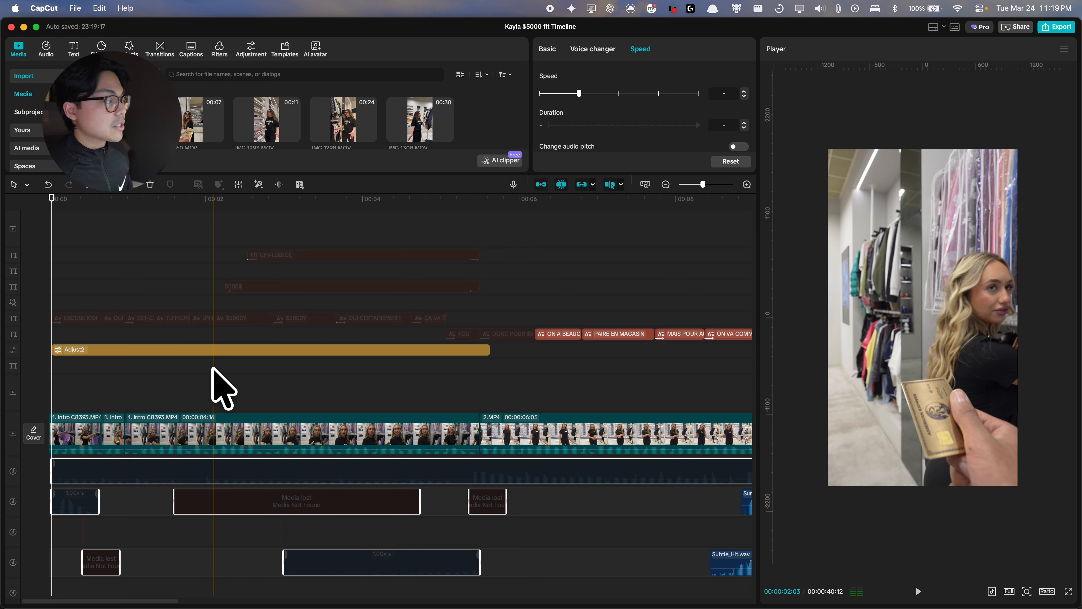
click(207, 351)
key(v)
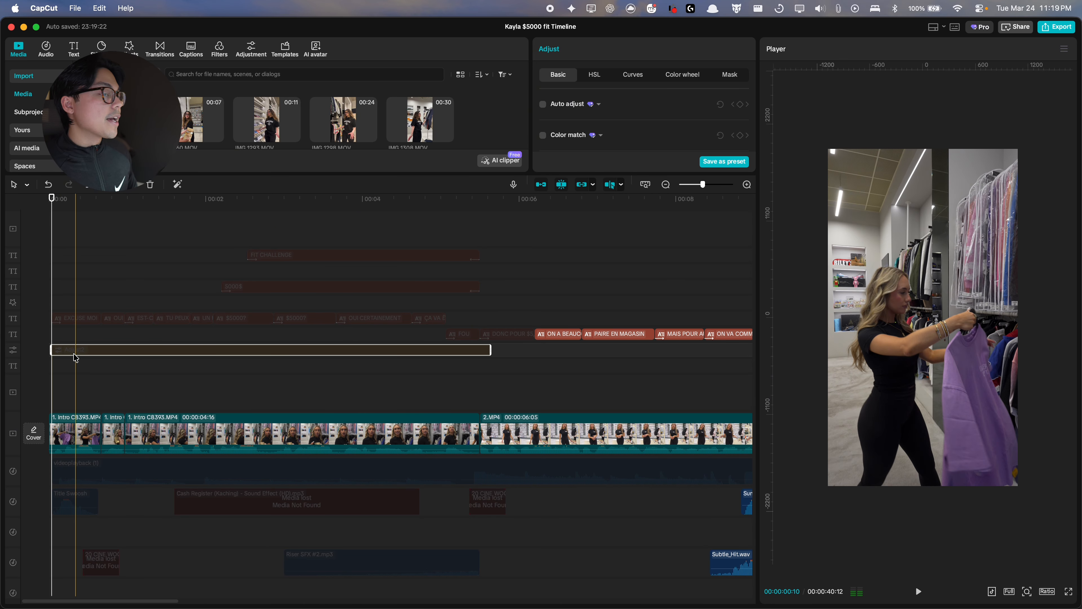
key(v)
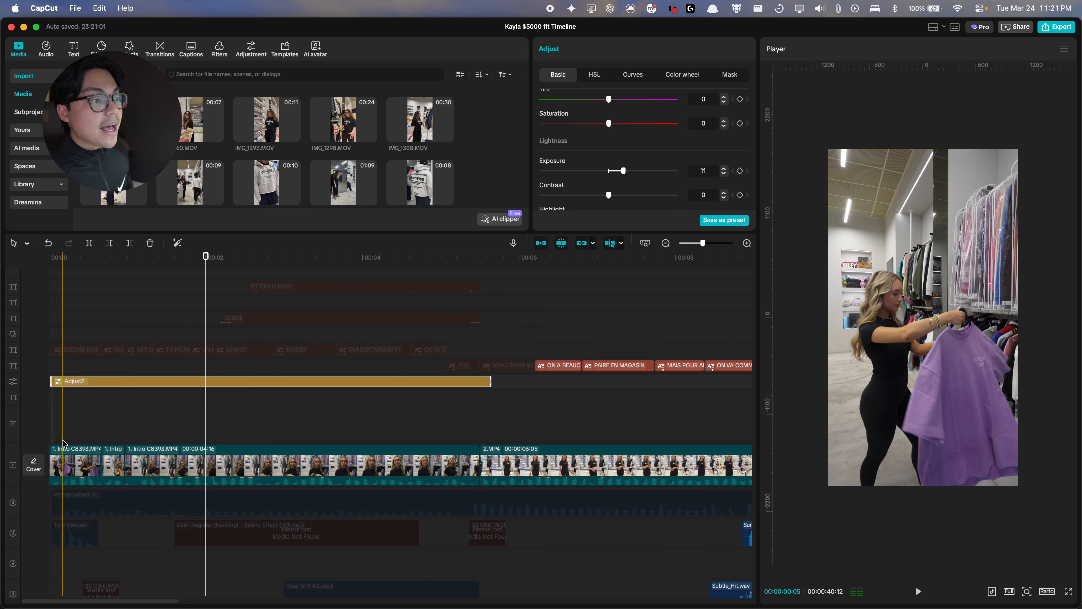
Step: Split off the first frame of the opening intro clip and delete it
click(39, 441)
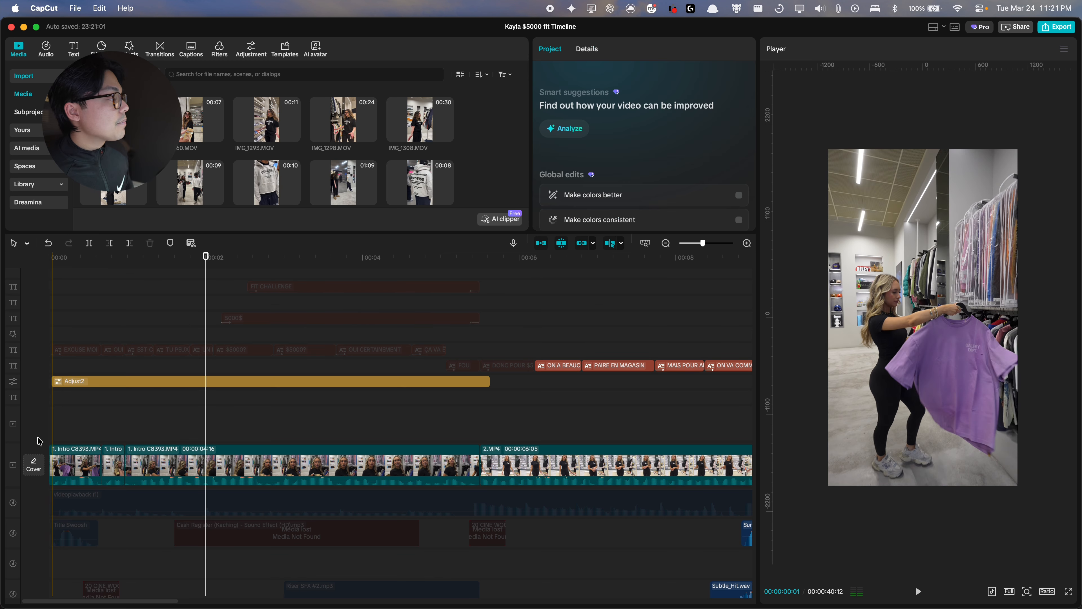
scroll(47, 452, up, 5)
click(58, 460)
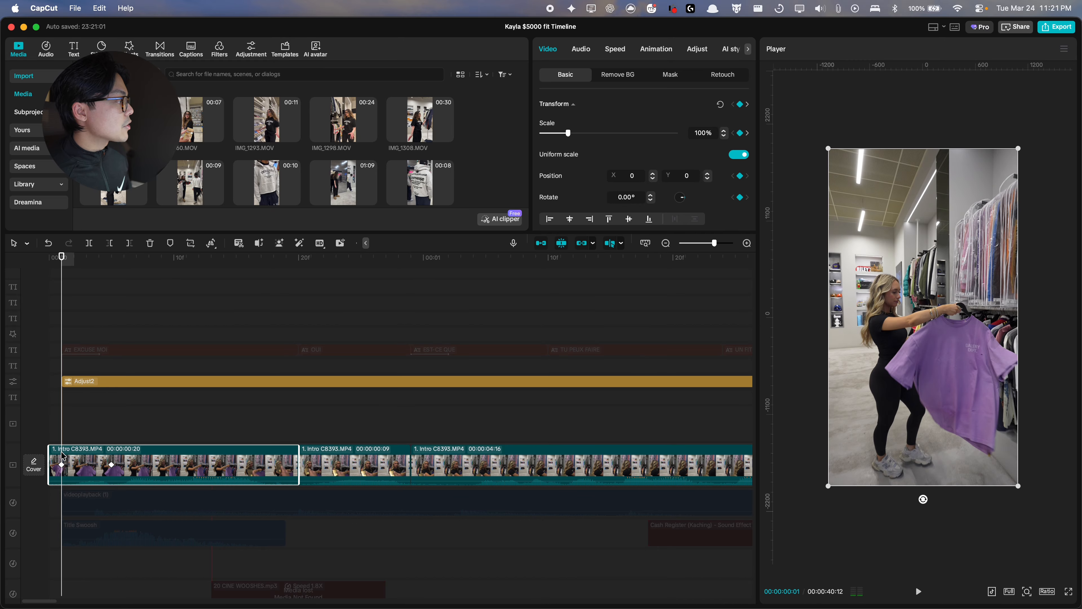
key(super+b)
click(55, 456)
key(BackSpace)
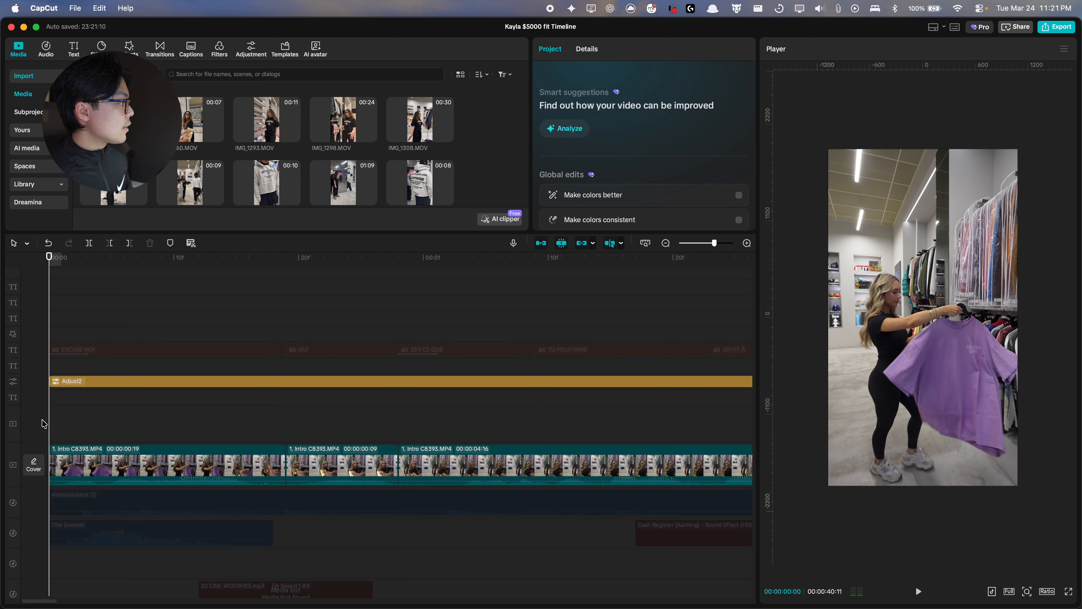
key(super+z)
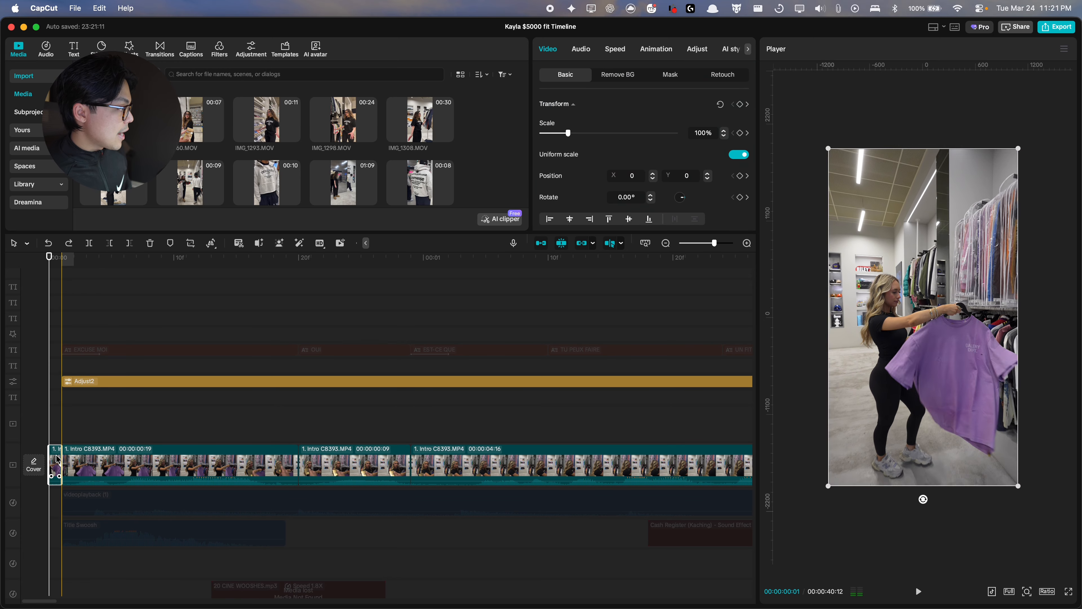
key(BackSpace)
Step: Re-enable the Title Swoosh sound effect at the start of the timeline
drag(49, 271, 100, 342)
click(114, 464)
scroll(114, 267, up, 2)
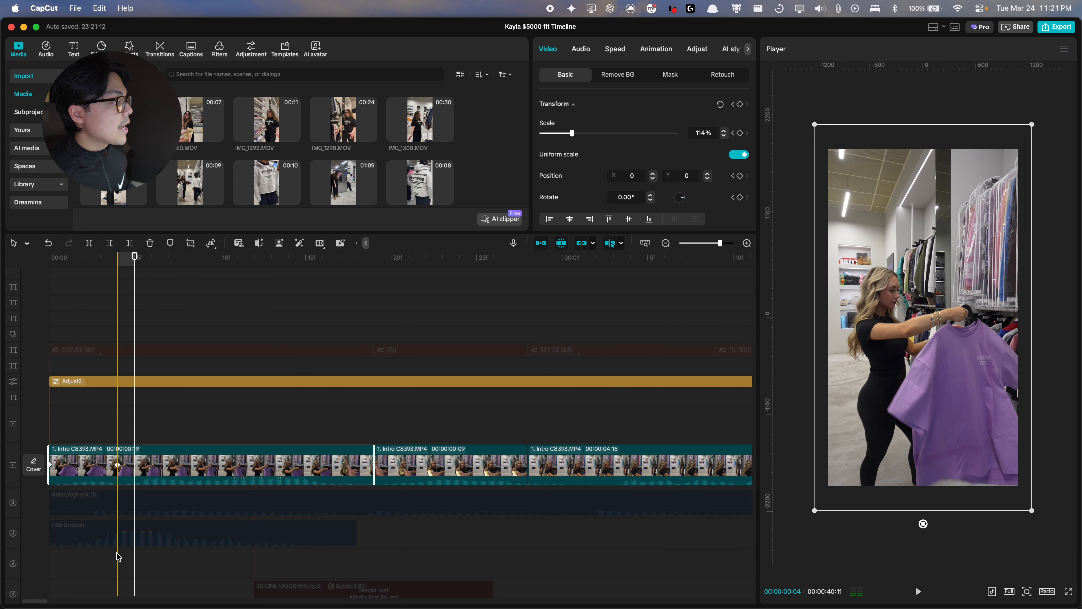
click(135, 538)
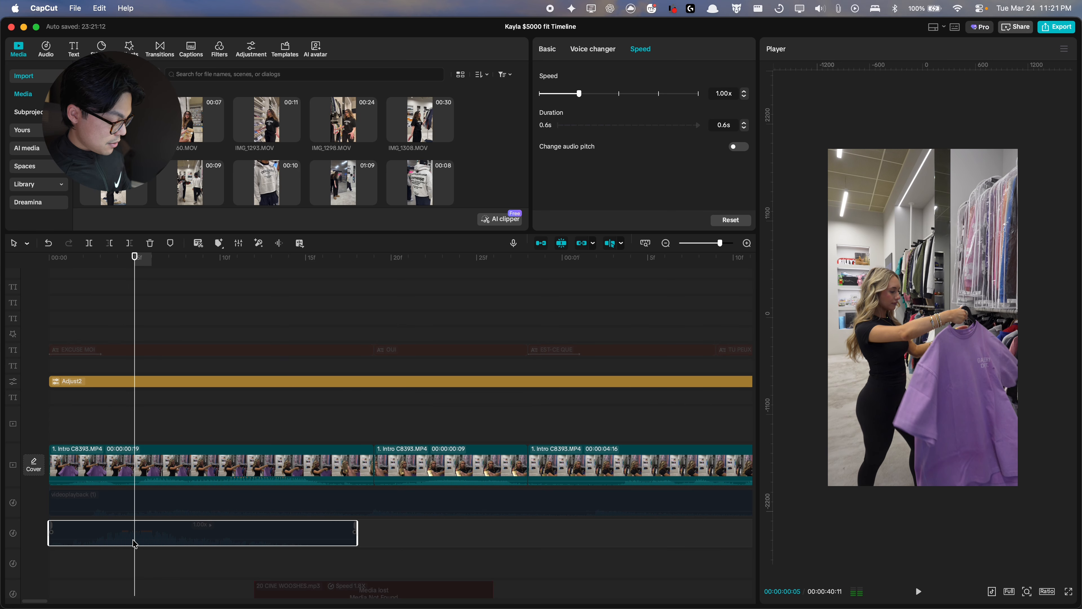
click(116, 258)
drag(116, 260, 49, 260)
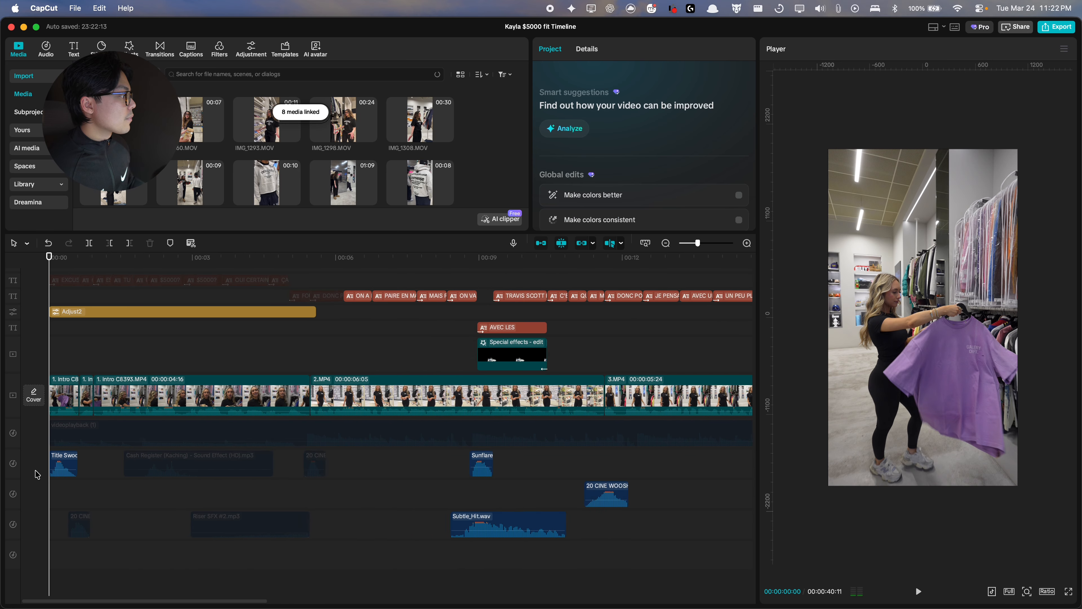
scroll(36, 474, up, 5)
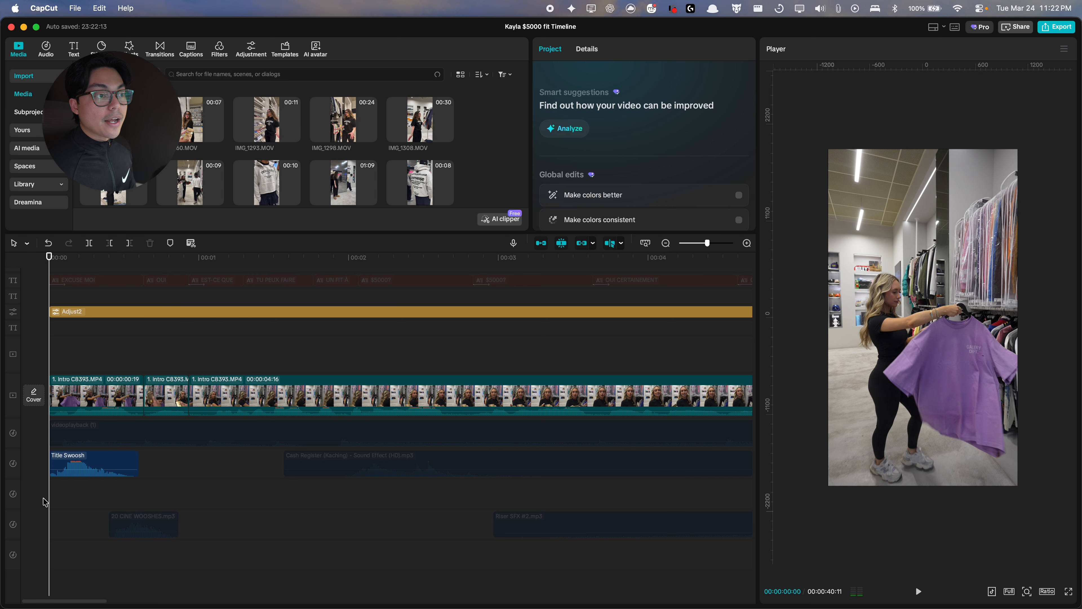
Step: Play the opening and inspect the scale and position settings of the first intro clips
key(space)
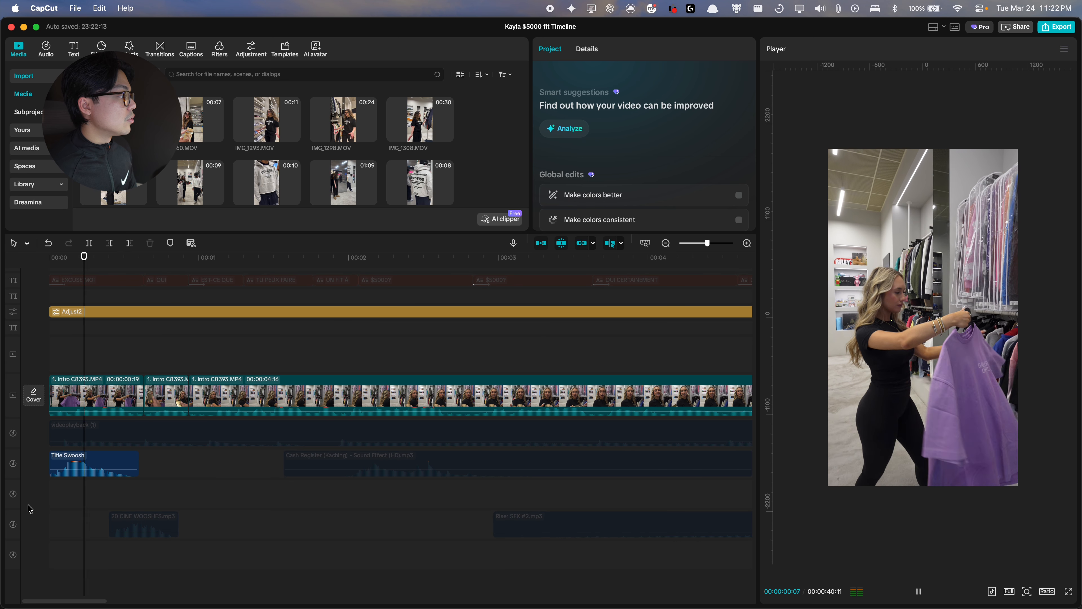
key(space)
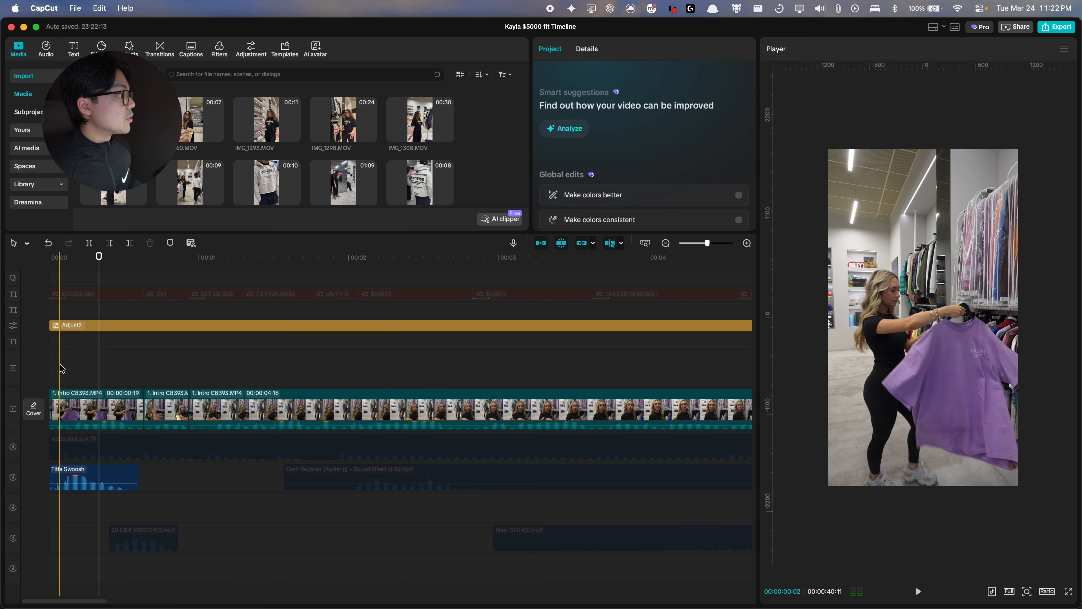
scroll(61, 368, up, 3)
click(212, 423)
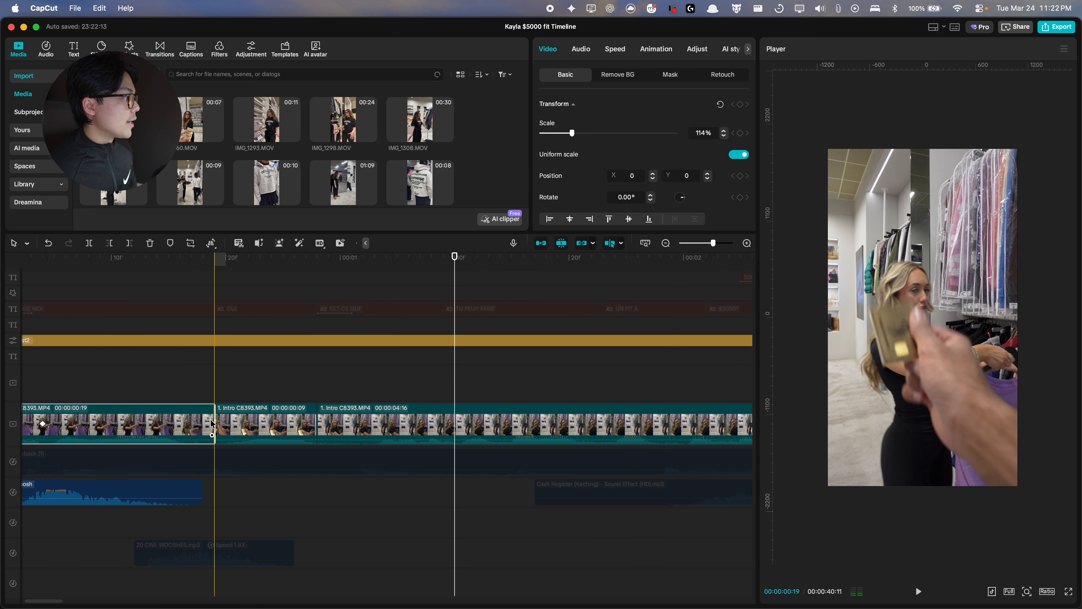
click(161, 387)
click(282, 423)
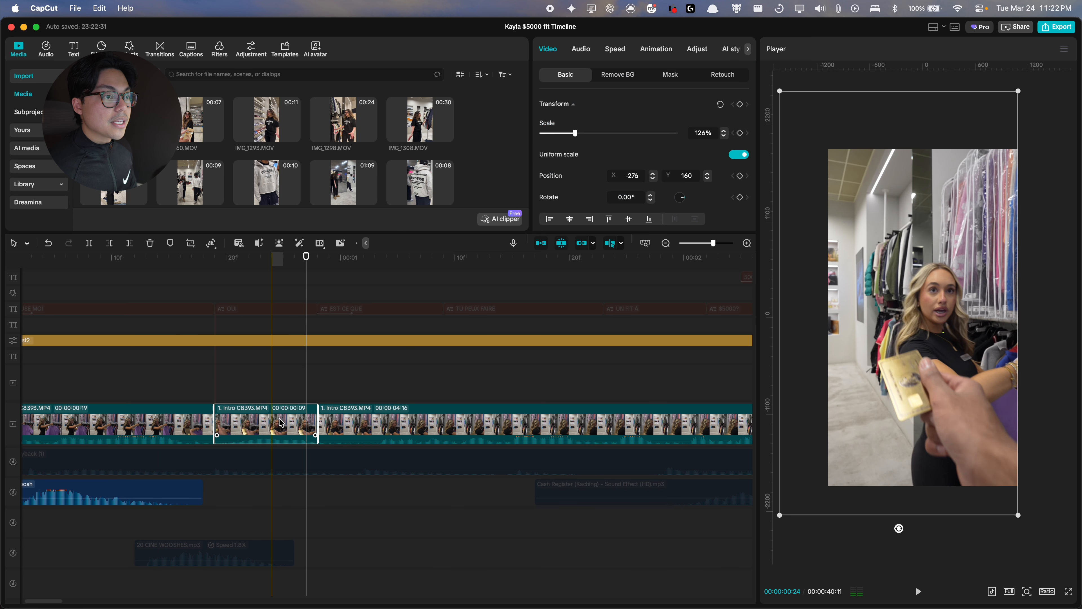
click(182, 426)
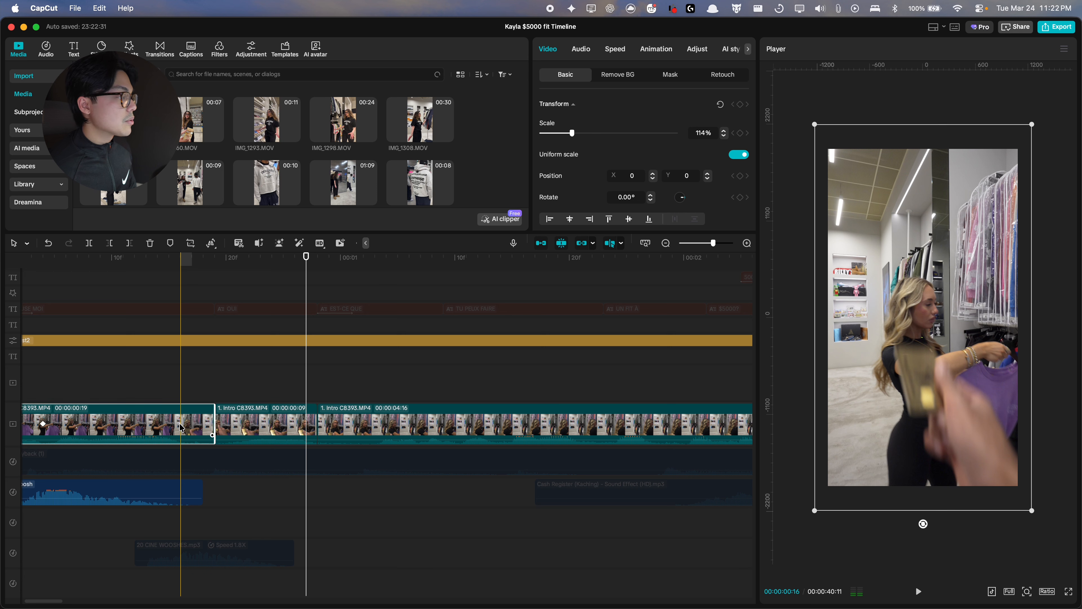
scroll(192, 426, left, 2)
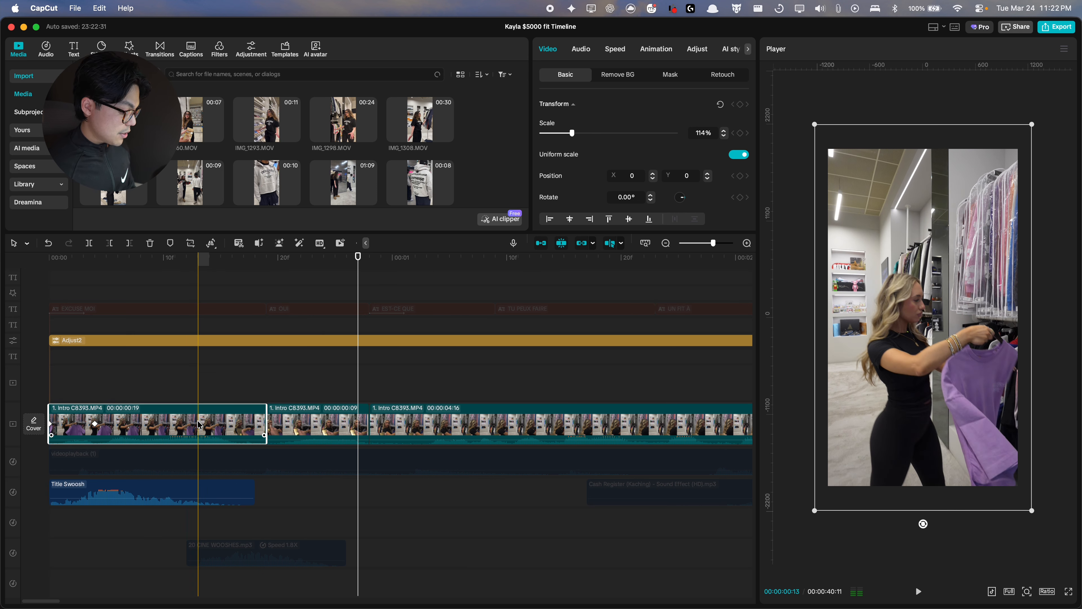
drag(198, 425, 198, 386)
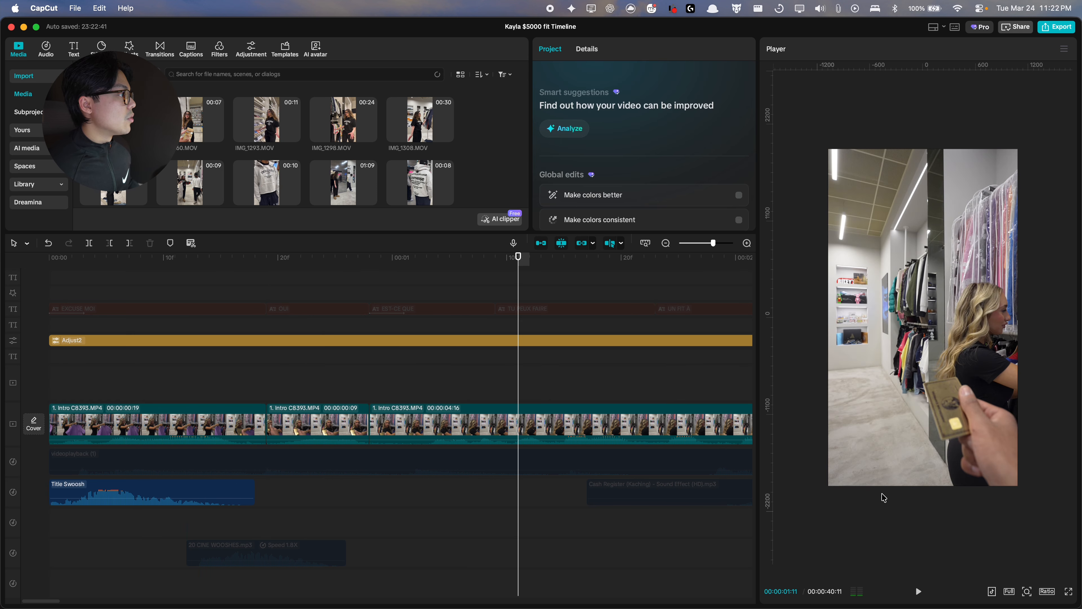
Step: Re-enable the text overlays covering the intro section
scroll(456, 414, up, 1)
scroll(436, 413, down, 2)
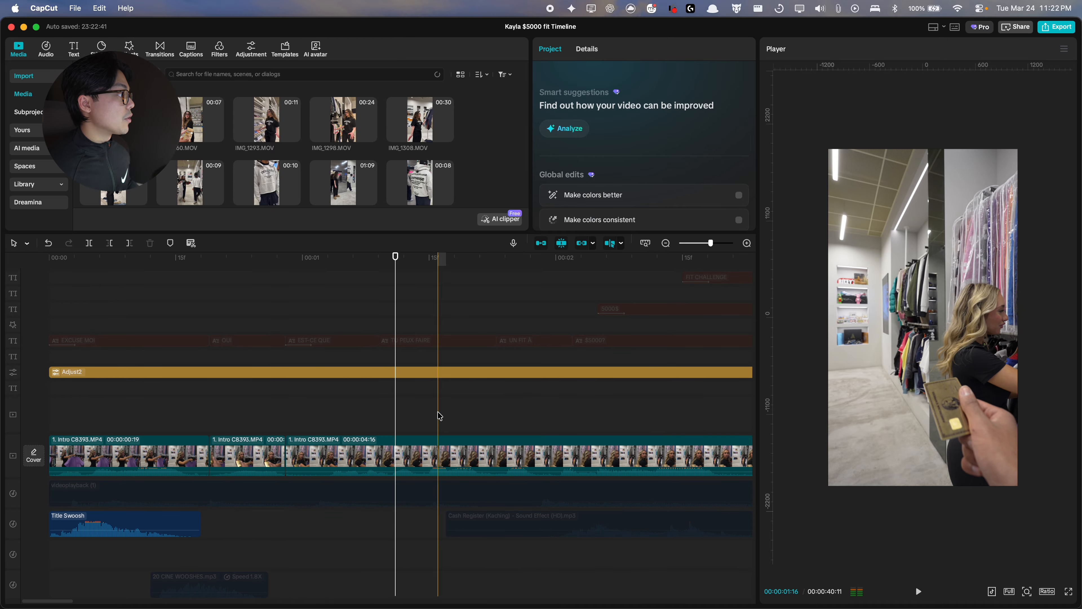
scroll(439, 415, down, 2)
key(XF86AudioRaiseVolume)
scroll(340, 422, up, 2)
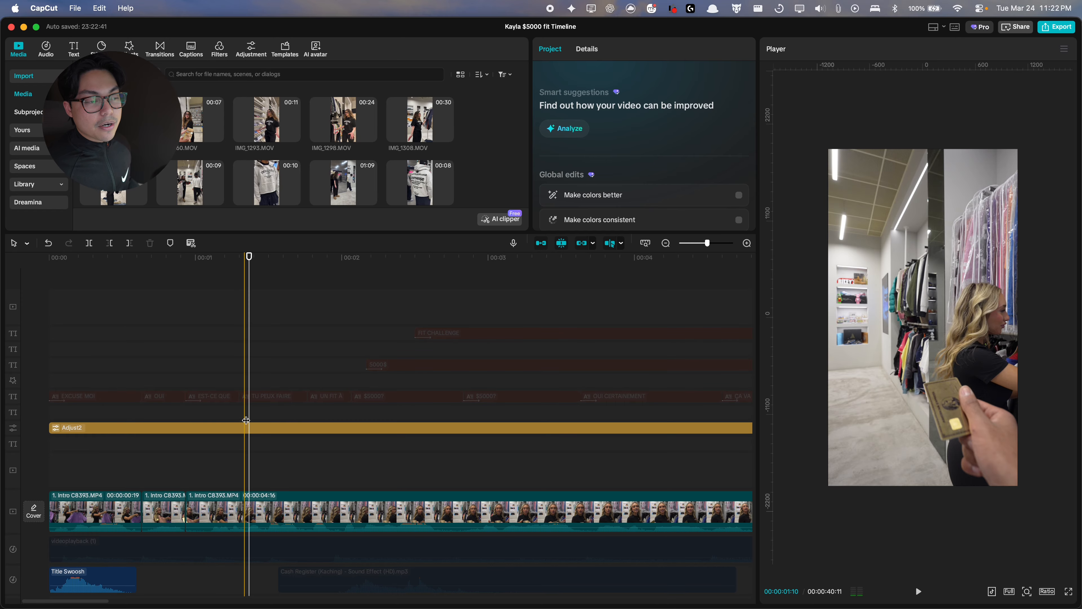
scroll(246, 420, down, 1)
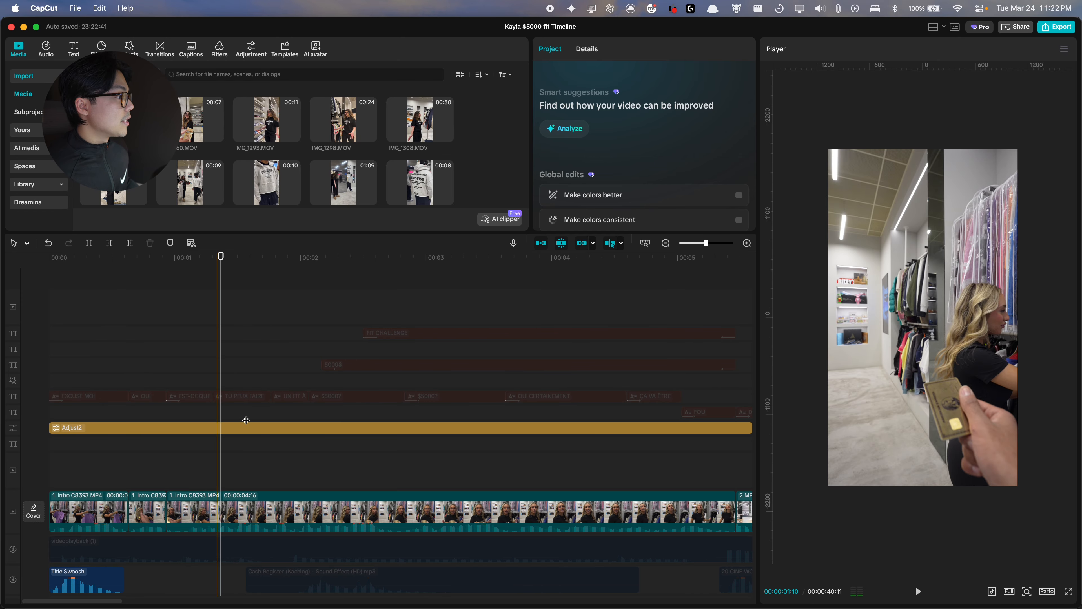
scroll(246, 420, down, 2)
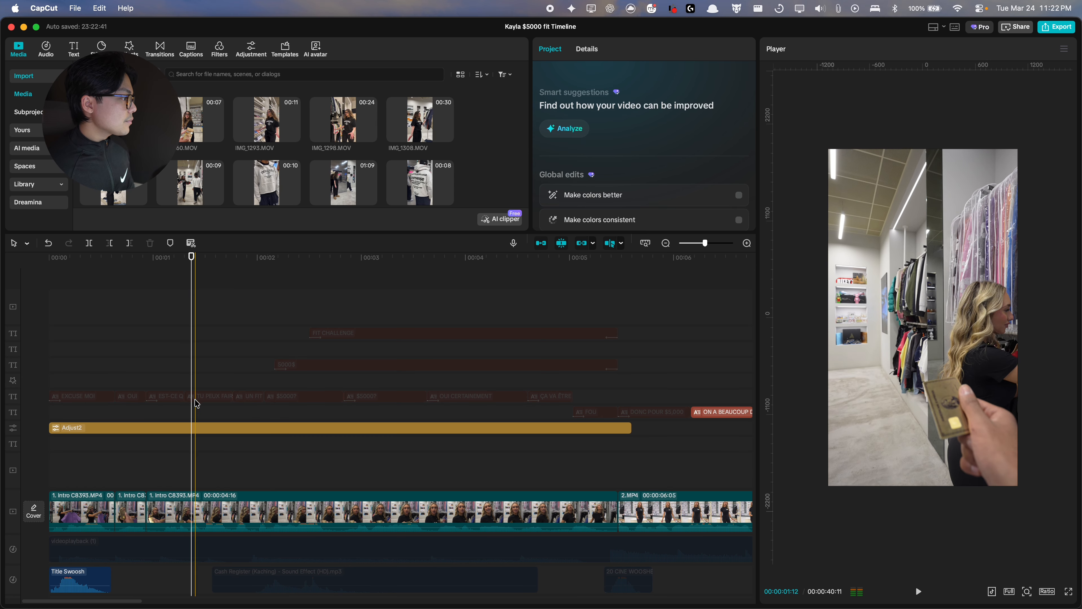
click(605, 300)
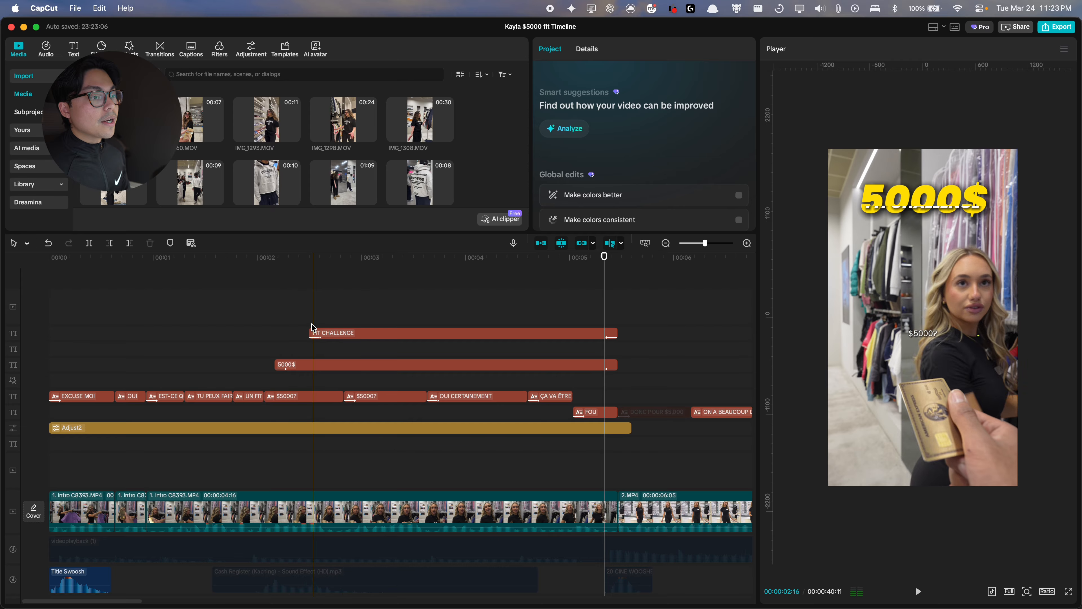
Step: Select the FOU text overlay near the end of the intro and review its text settings
click(370, 394)
click(370, 365)
click(591, 389)
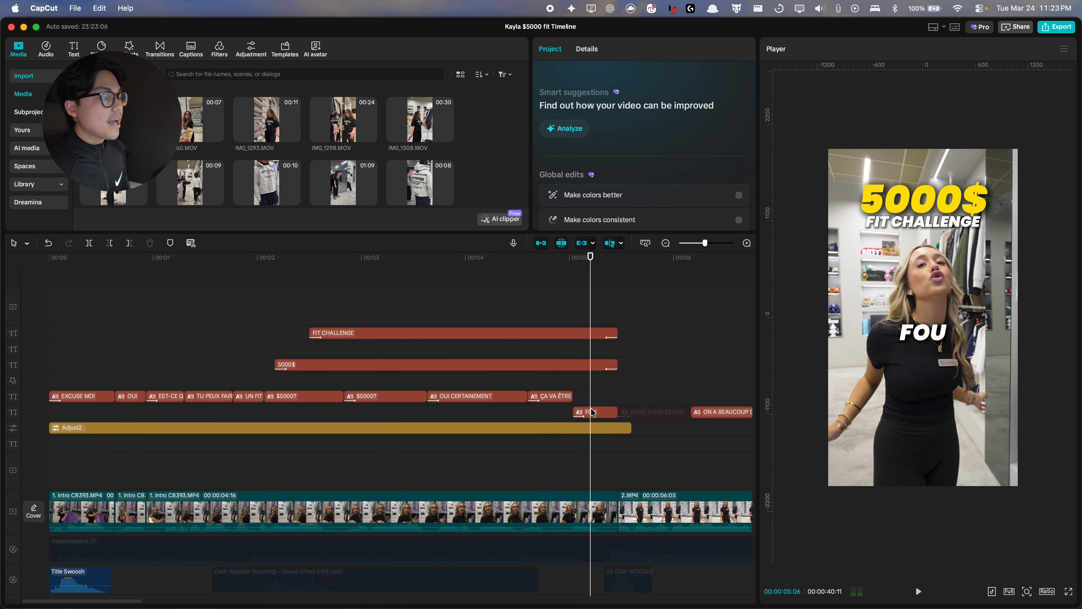
click(592, 412)
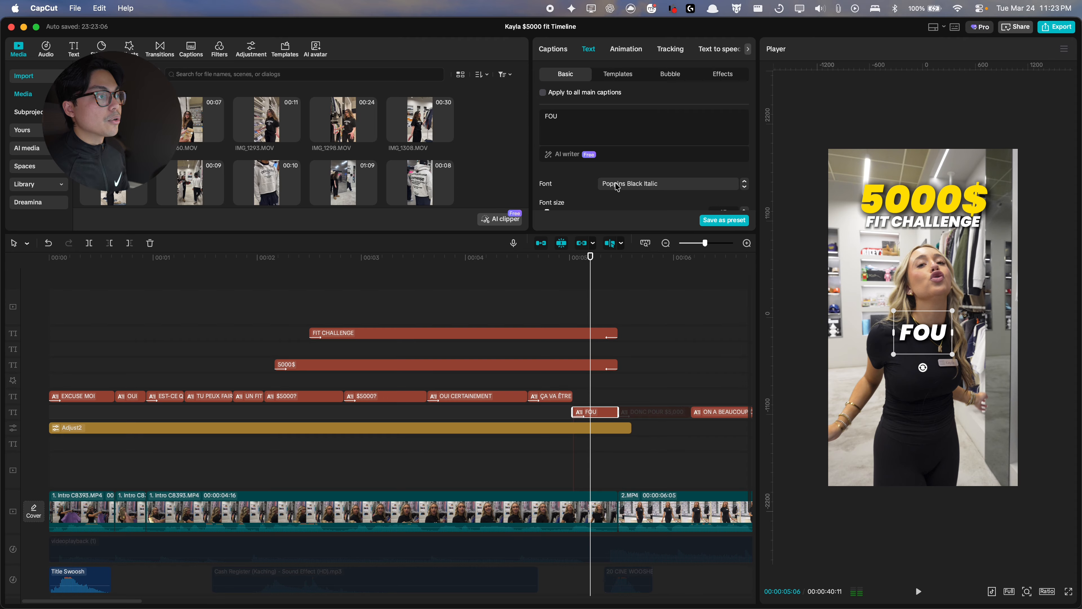
scroll(494, 449, down, 2)
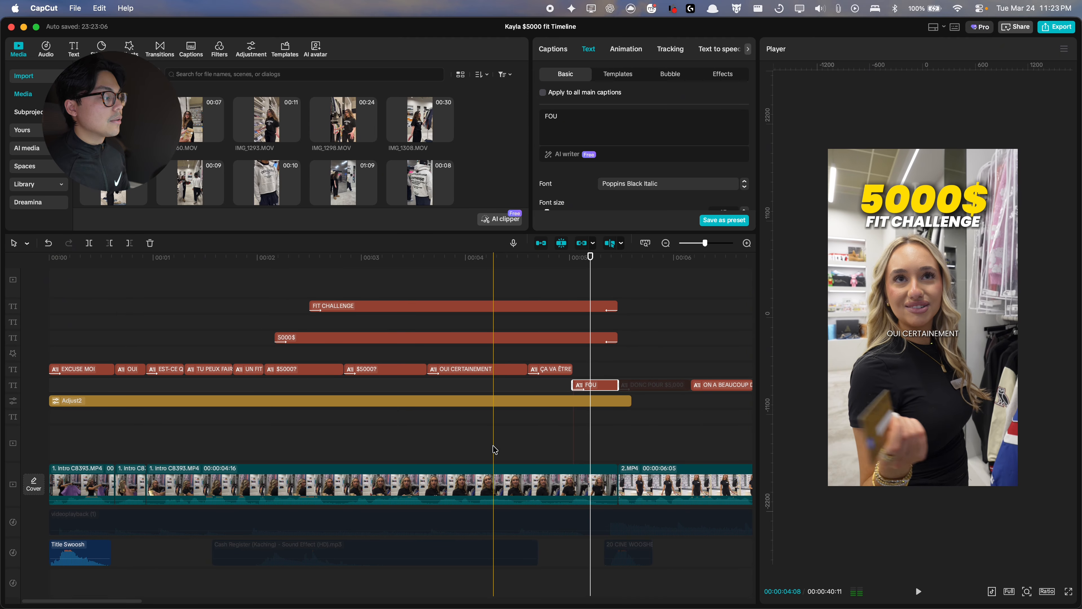
scroll(495, 450, down, 1)
Step: Re-enable the Cash Register (Kaching) sound effect under the intro
click(300, 541)
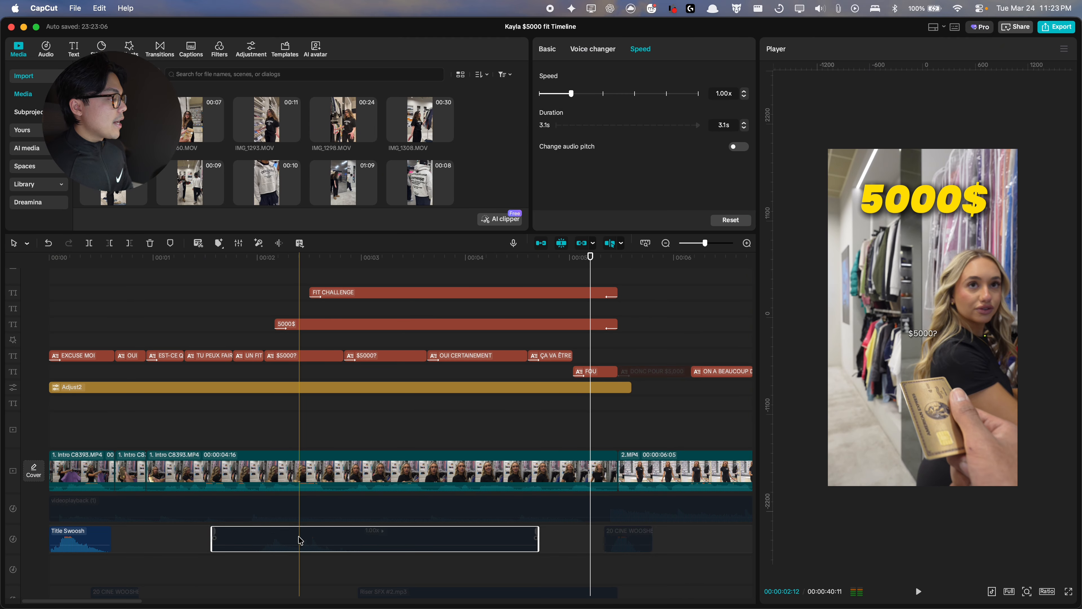
key(v)
click(249, 404)
key(space)
Step: Re-enable the 20 CINE WOOSH sound effect under the first intro clips
click(120, 545)
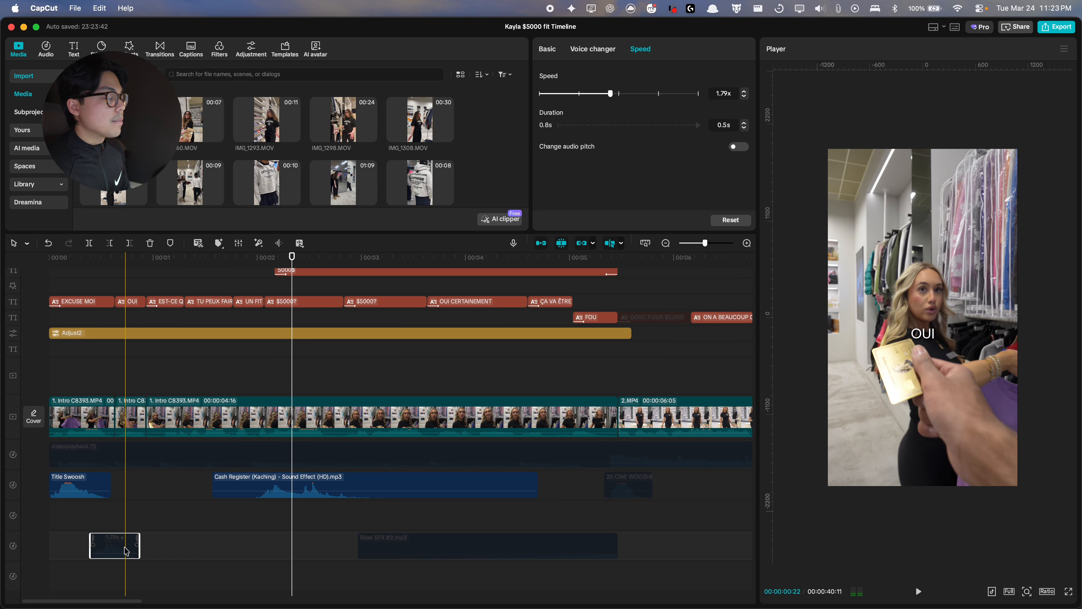
key(v)
click(74, 523)
key(space)
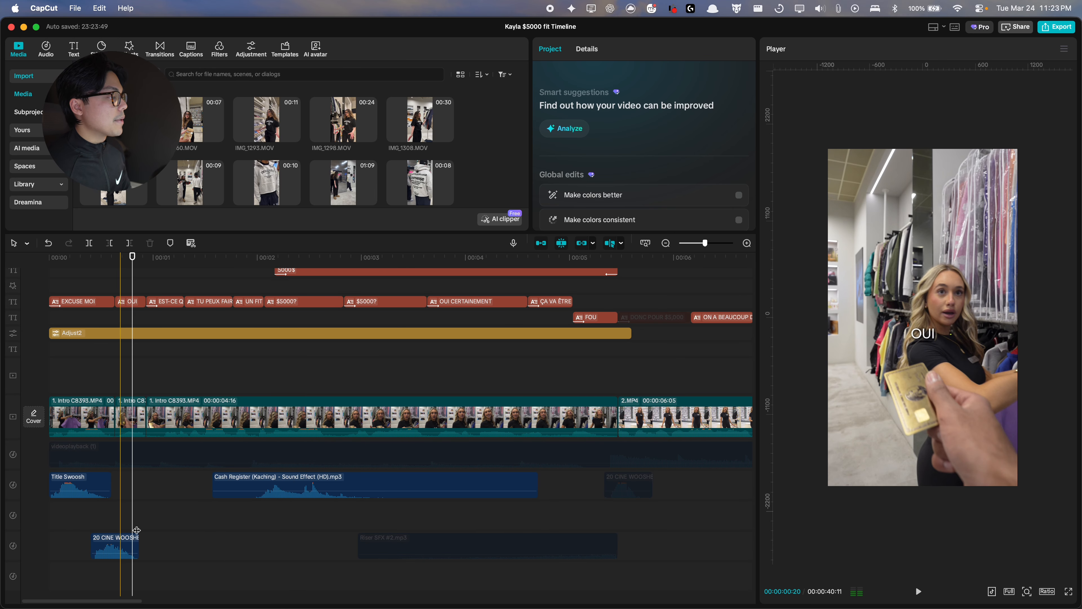
Step: Re-enable the Riser SFX #2 sound effect under the second half of the intro
click(471, 546)
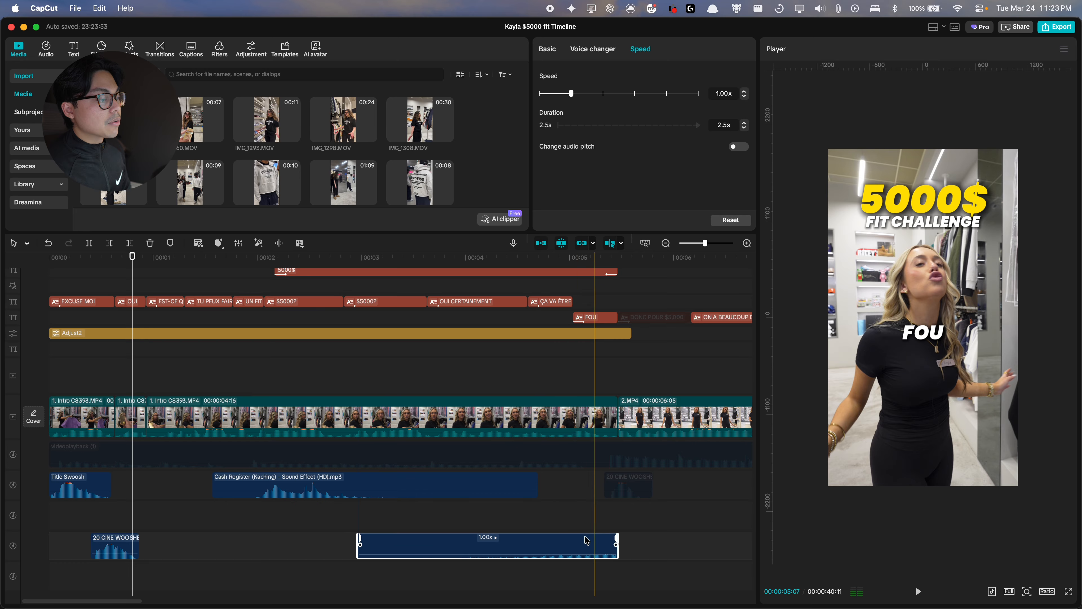
key(v)
click(563, 527)
click(430, 523)
key(space)
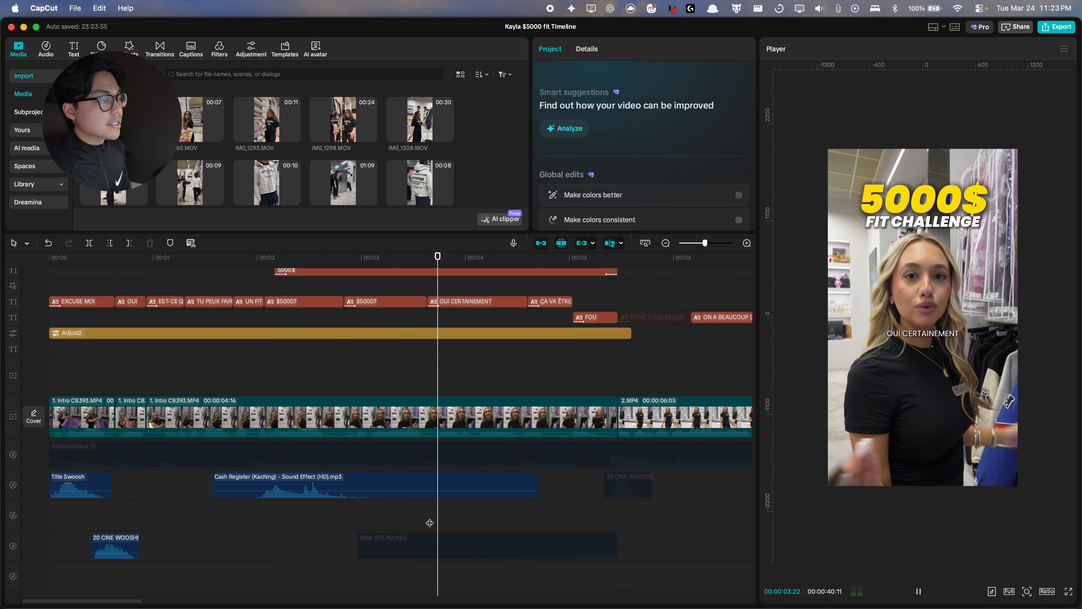
click(437, 520)
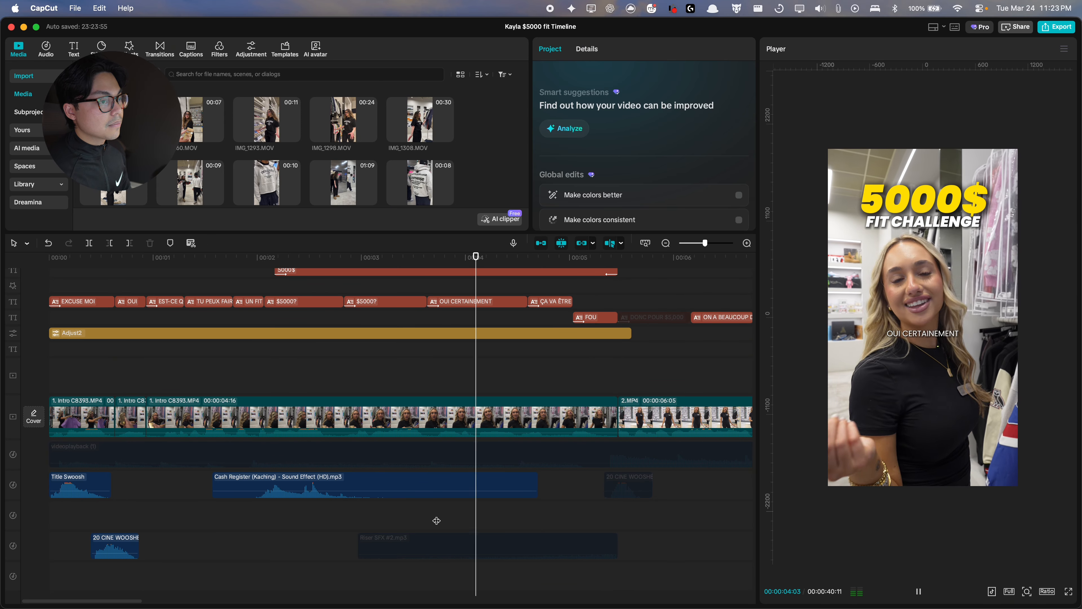
key(space)
click(538, 554)
key(v)
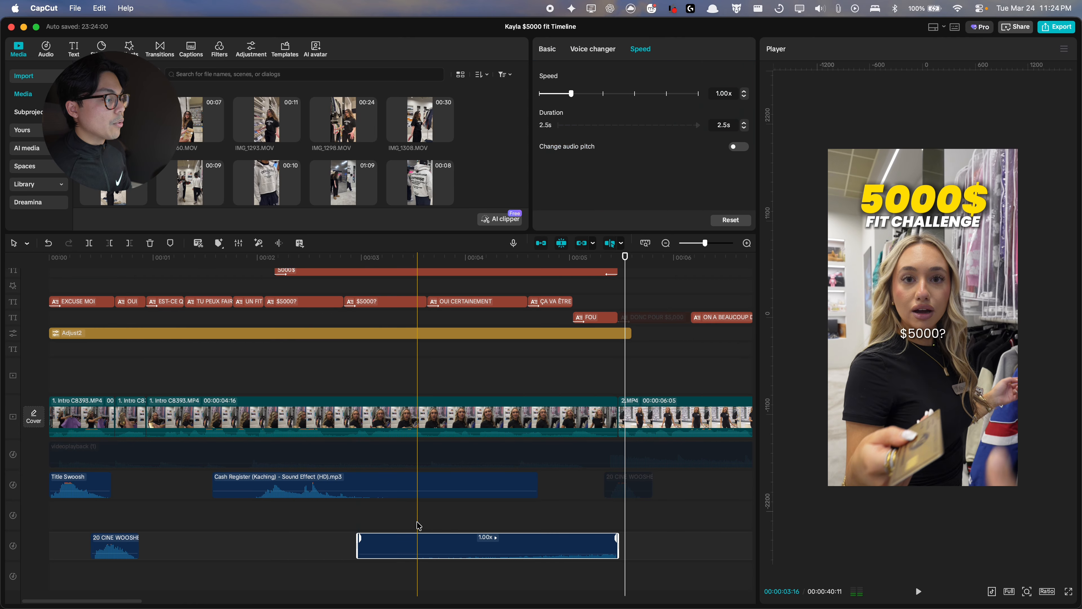
click(418, 521)
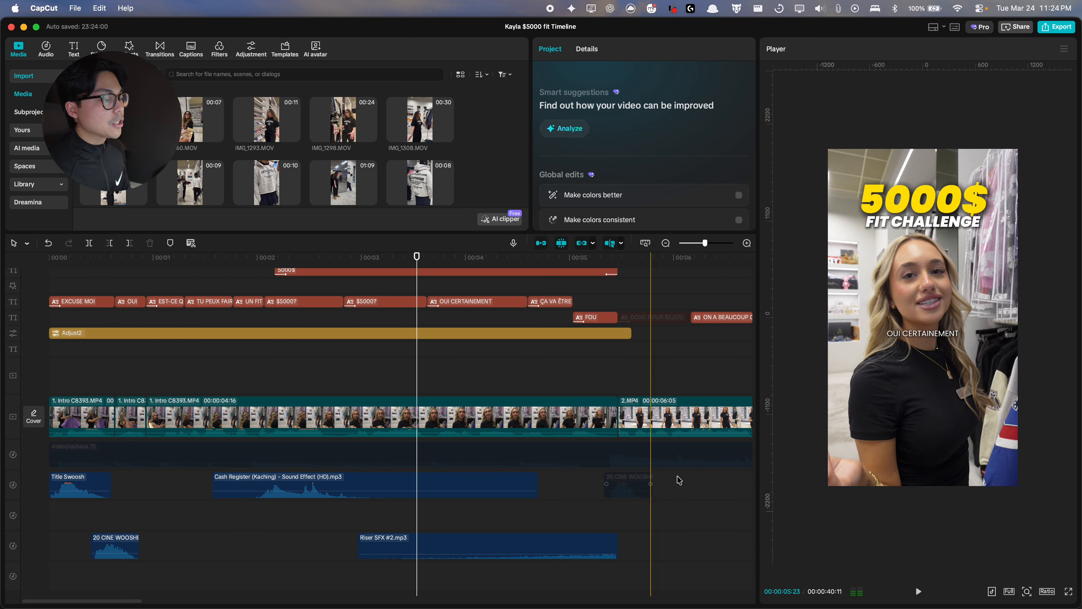
Step: Move the Riser SFX #2 clip up to the free audio track above, keeping its timing
click(611, 548)
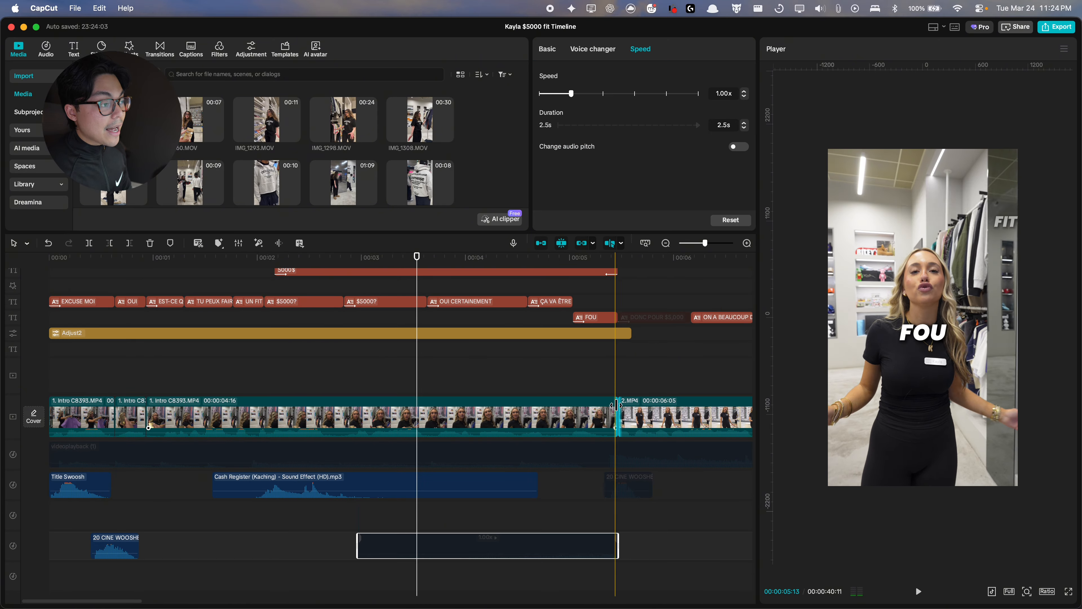
scroll(624, 427, up, 5)
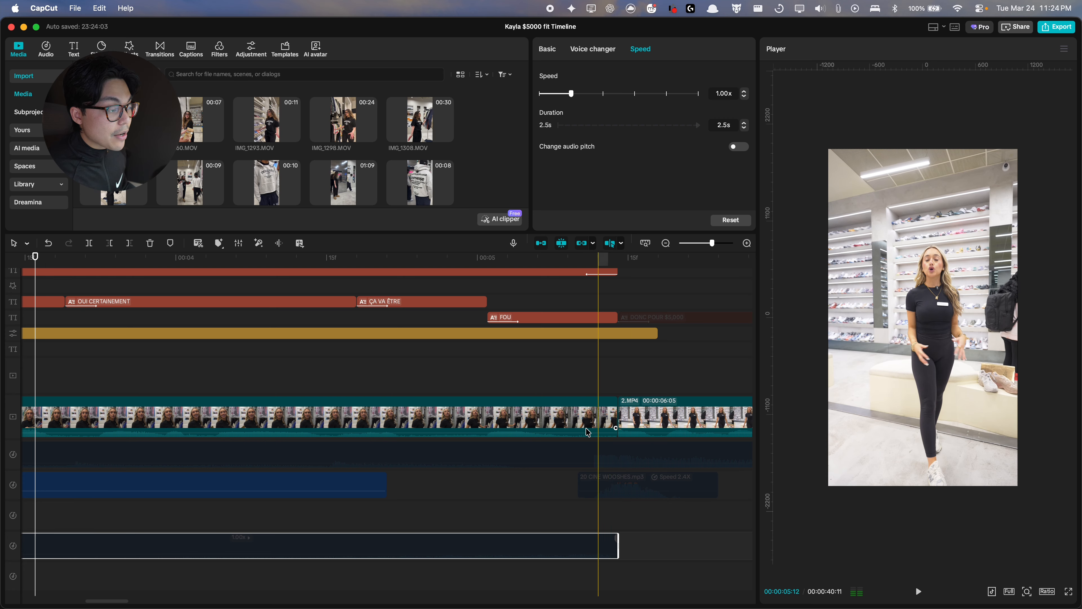
scroll(626, 427, down, 6)
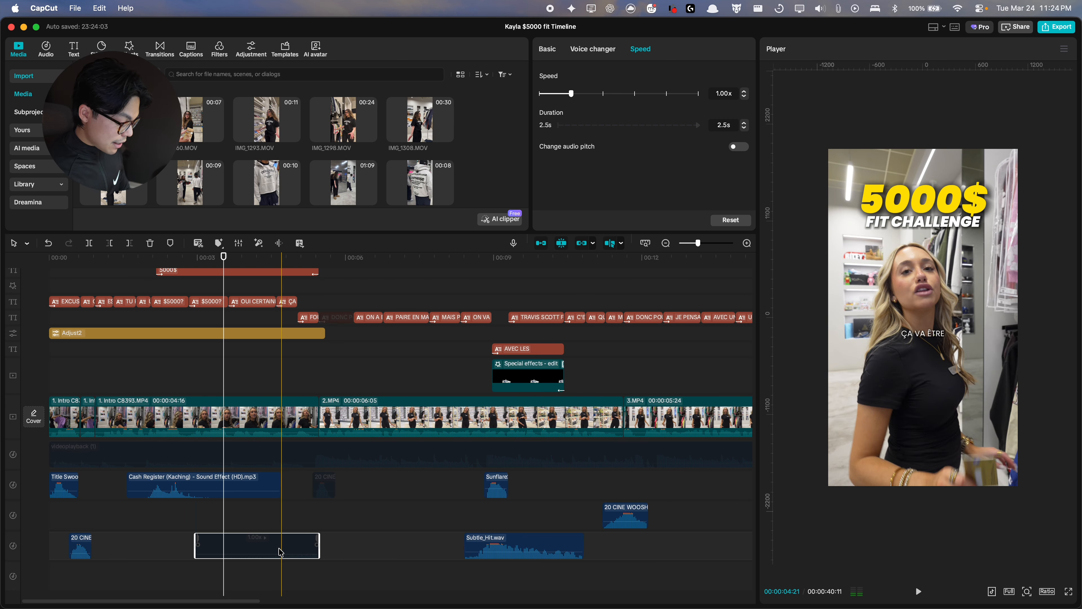
drag(280, 552, 453, 510)
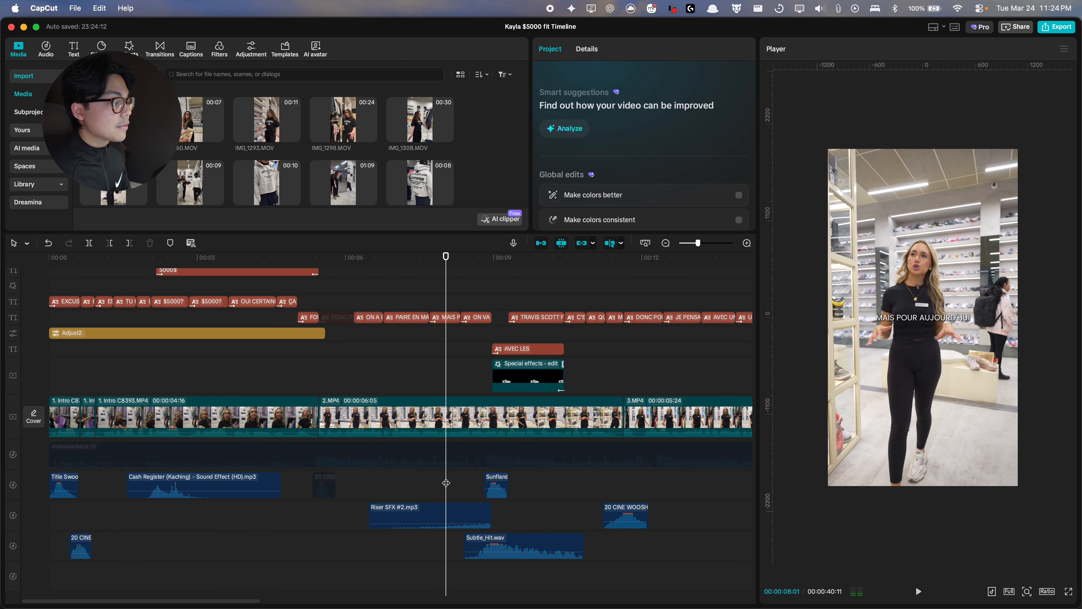
key(space)
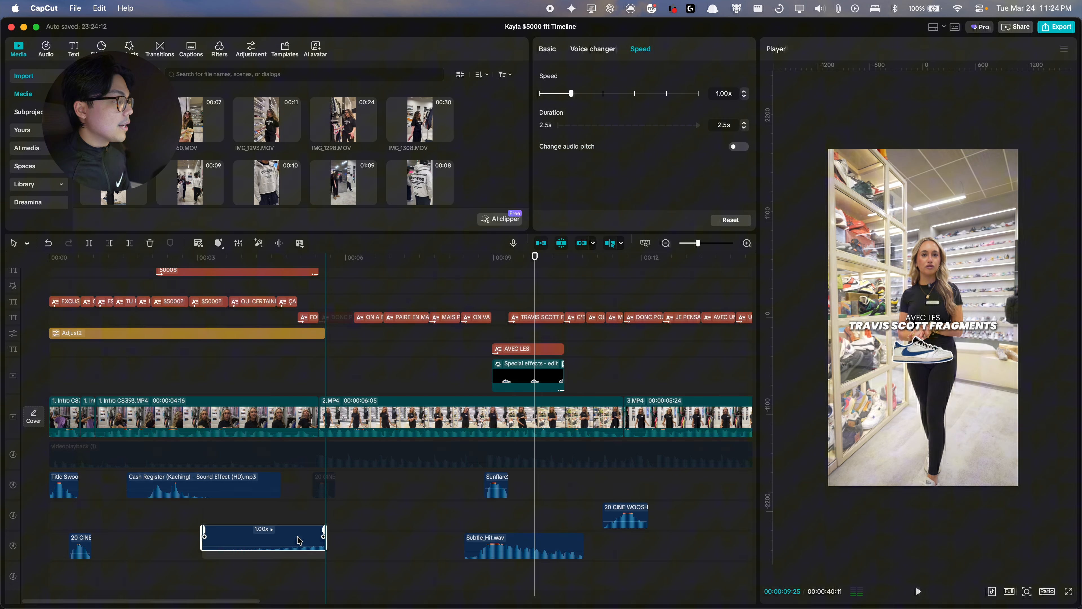
mouse_move(299, 536)
mouse_down()
mouse_move(290, 533)
mouse_move(298, 516)
mouse_up()
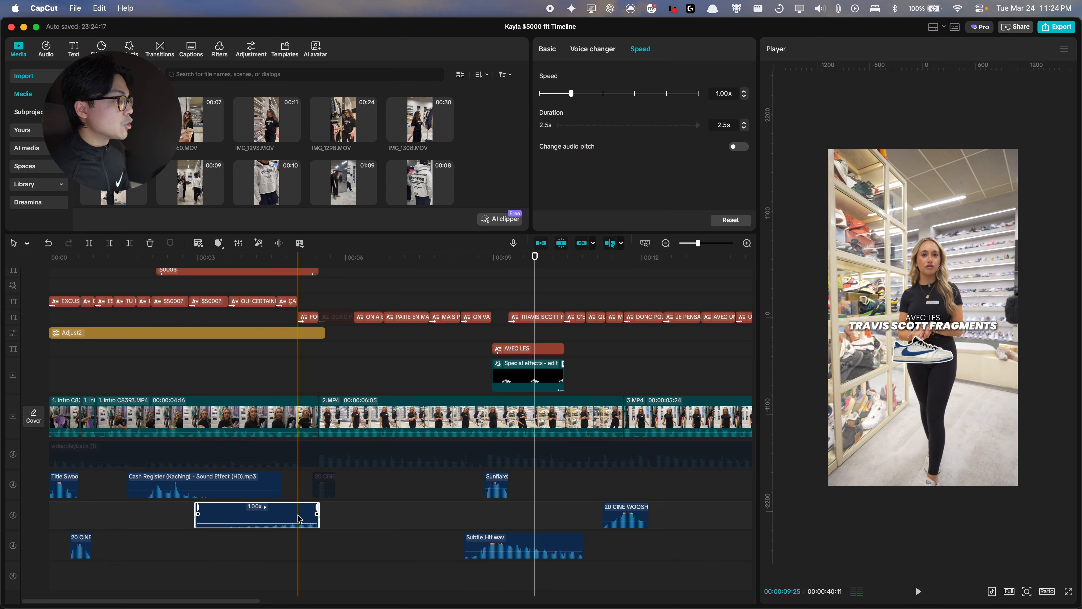
scroll(299, 518, down, 3)
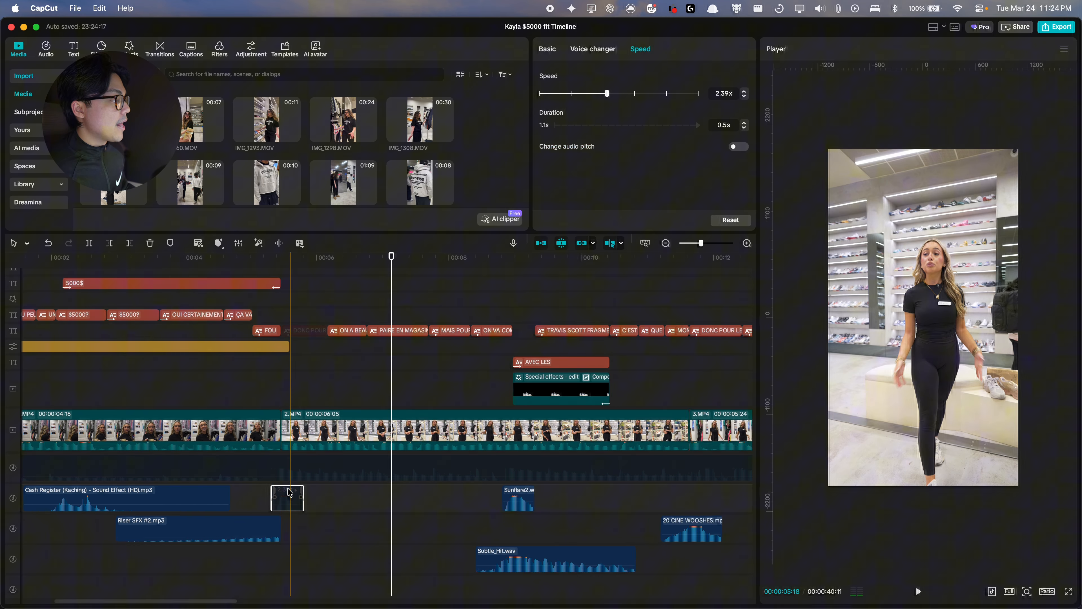
Step: Re-enable the 20 CINE WOOSHES sound at the 2.MP4 cut and trim the Adjust2 layer to end at that cut
scroll(296, 497, up, 3)
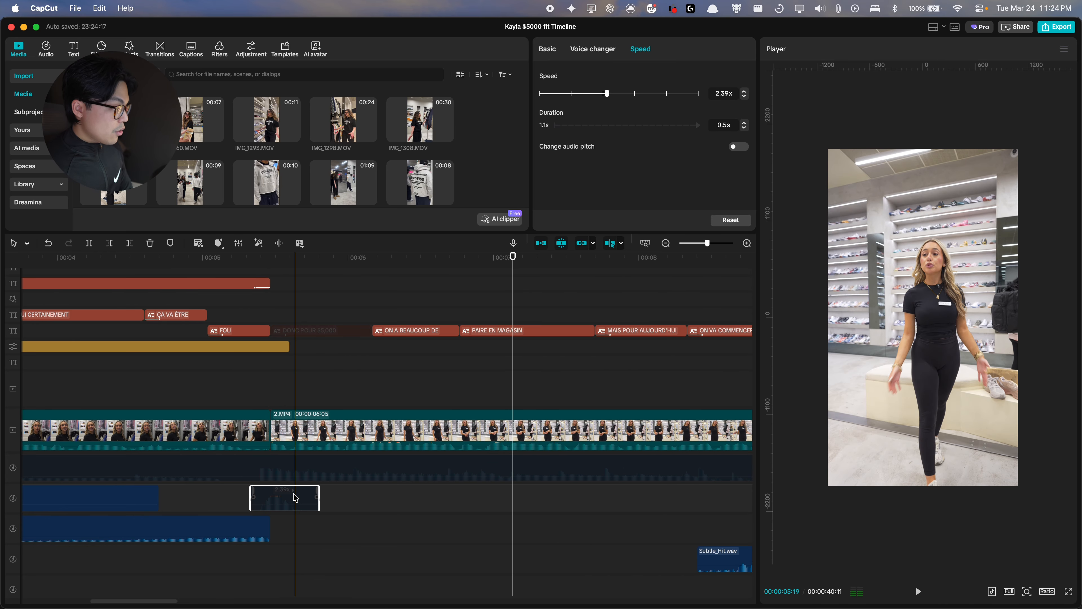
key(v)
scroll(276, 490, up, 3)
drag(304, 346, 264, 346)
Step: Try resetting the 2.MP4 clip's transform, and undo the change
click(307, 430)
click(720, 105)
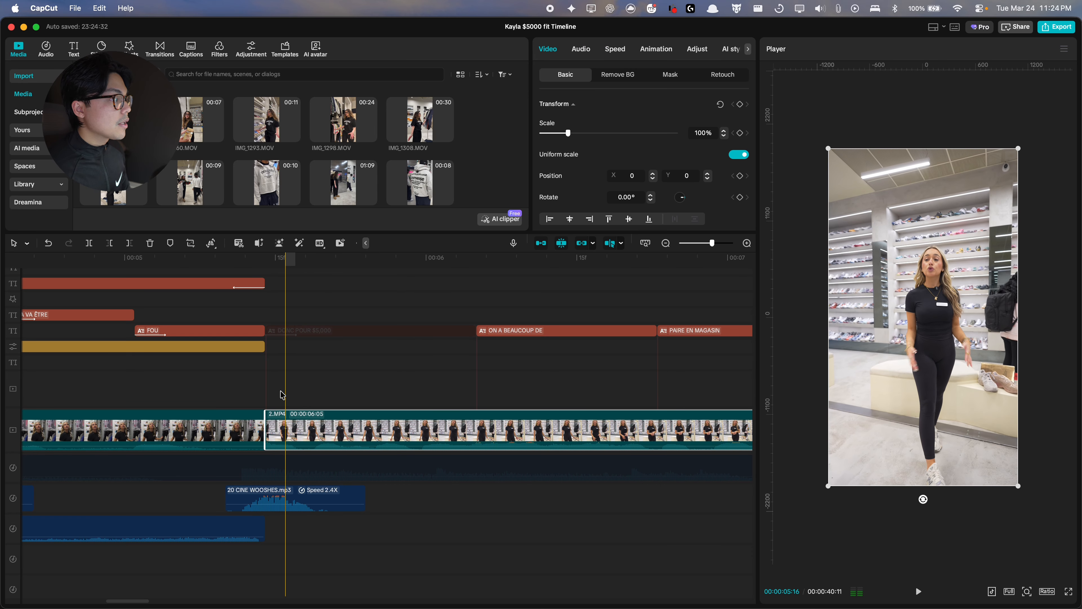
click(436, 390)
click(352, 444)
key(super+z)
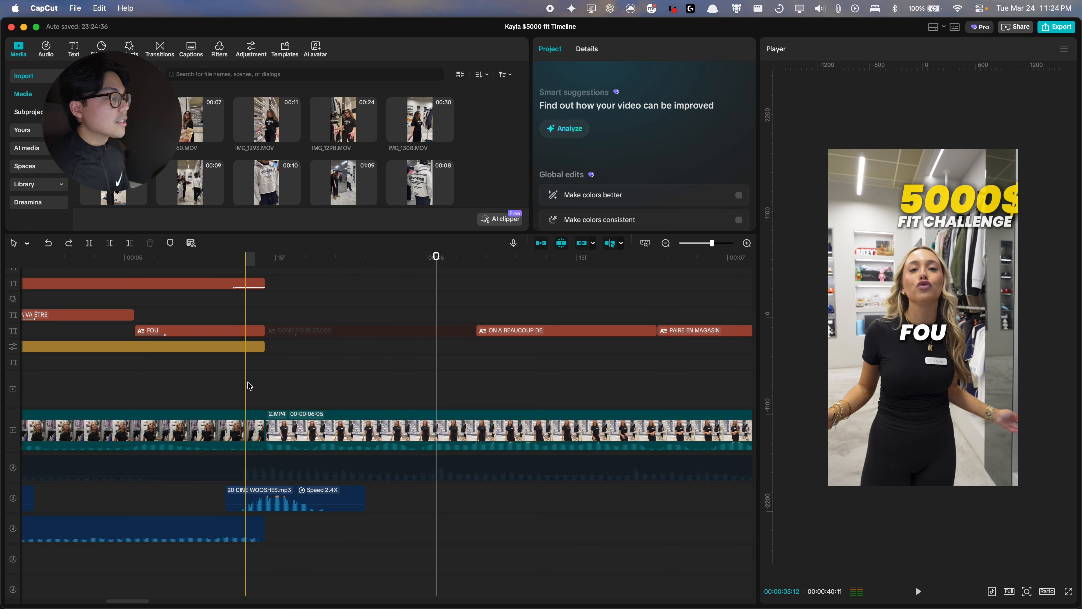
Step: Play back the opening of the timeline to review the edit
click(248, 383)
key(space)
key(space)
click(248, 387)
key(space)
key(space)
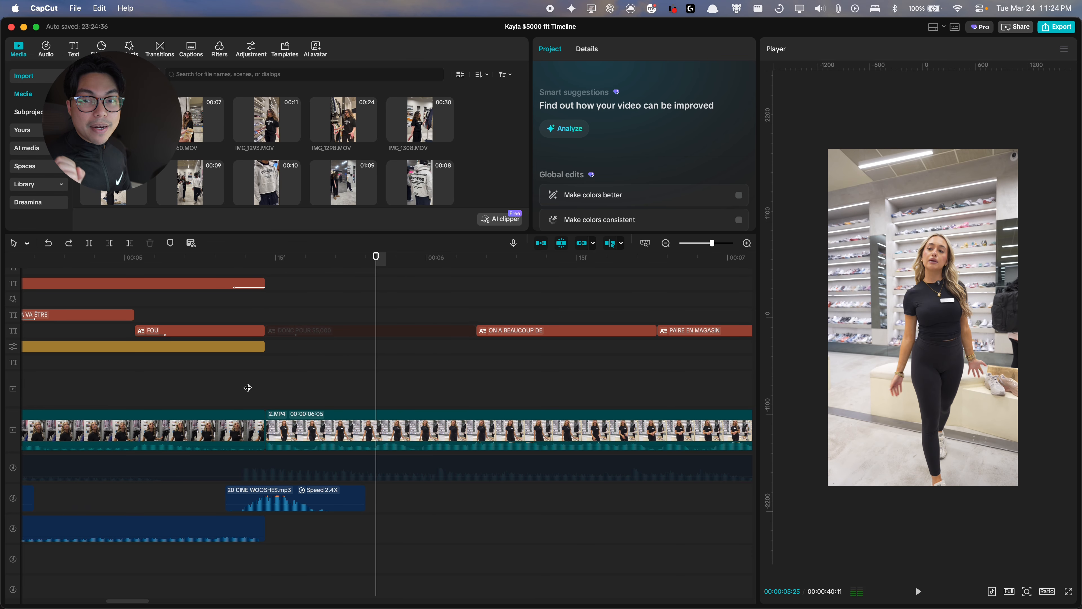
key(space)
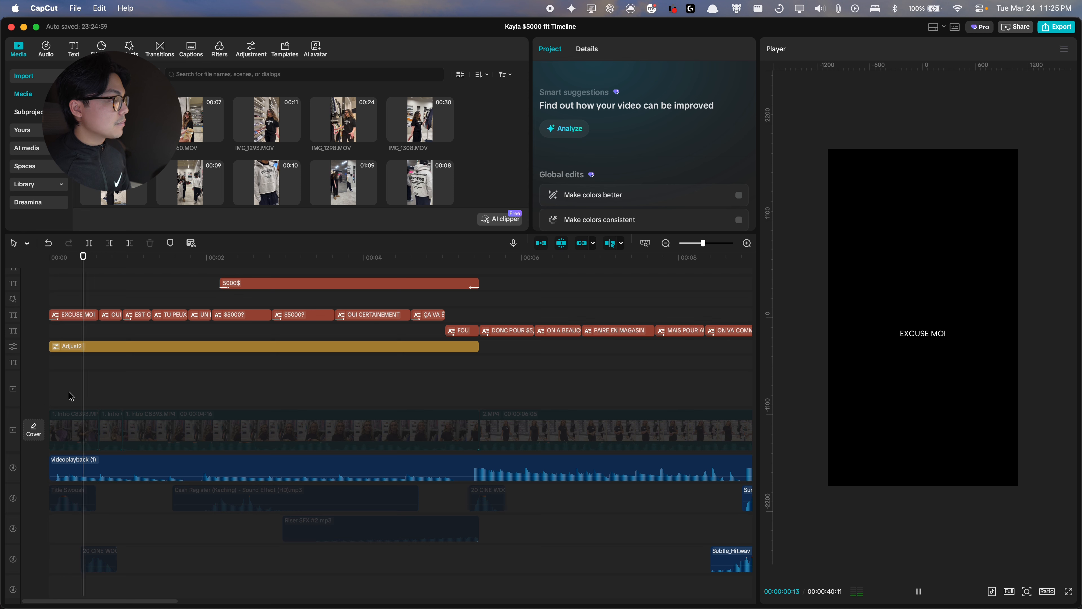
key(XF86AudioRaiseVolume)
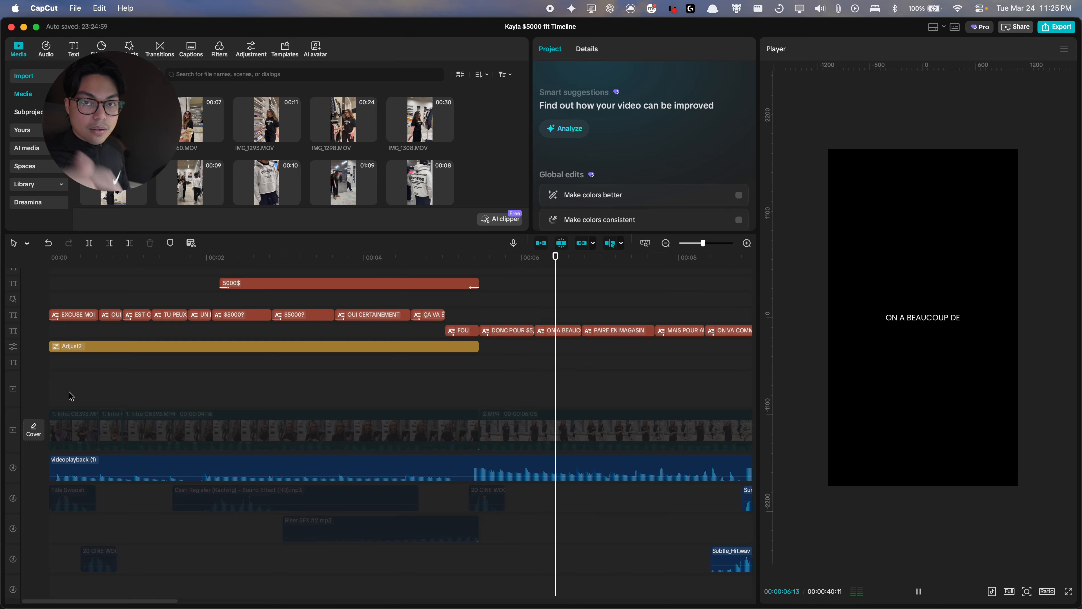
key(space)
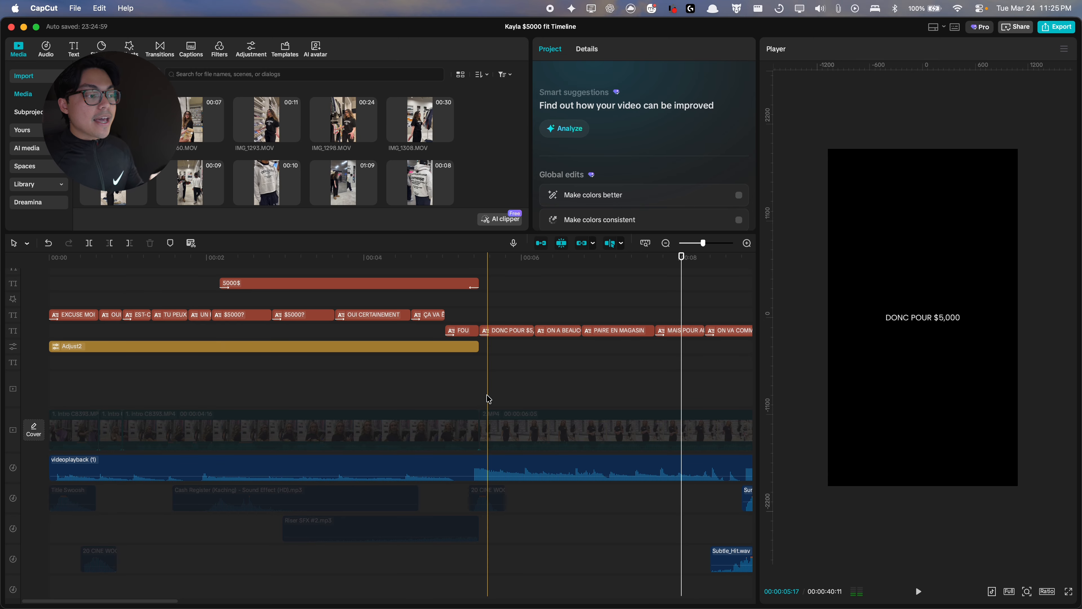
Step: Re-enable the intro and 2.MP4 video clips on the main track
click(481, 469)
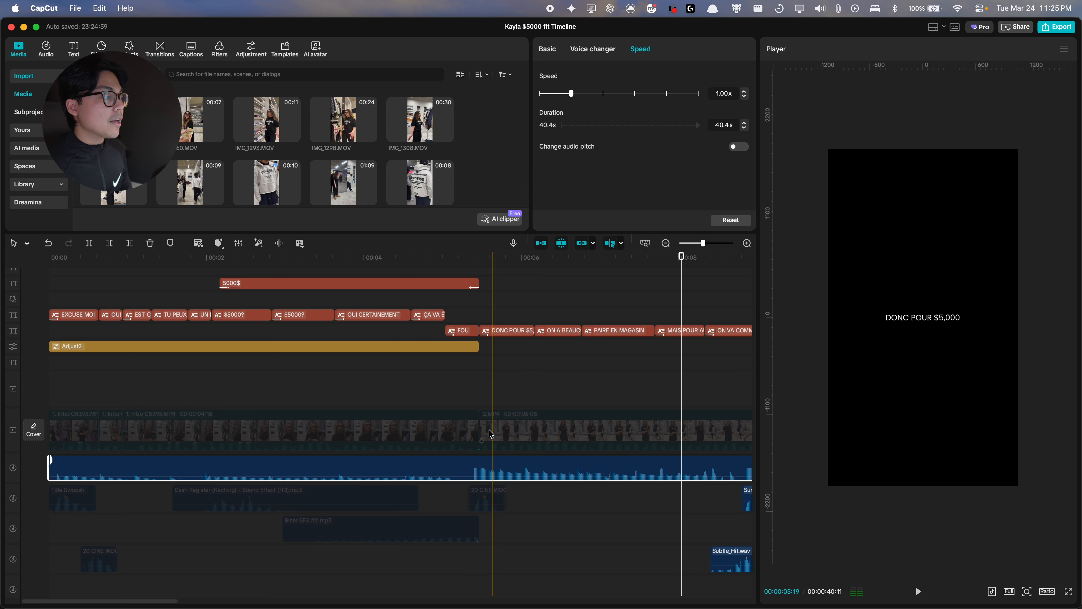
click(446, 428)
drag(564, 402, 70, 432)
key(v)
click(351, 397)
key(space)
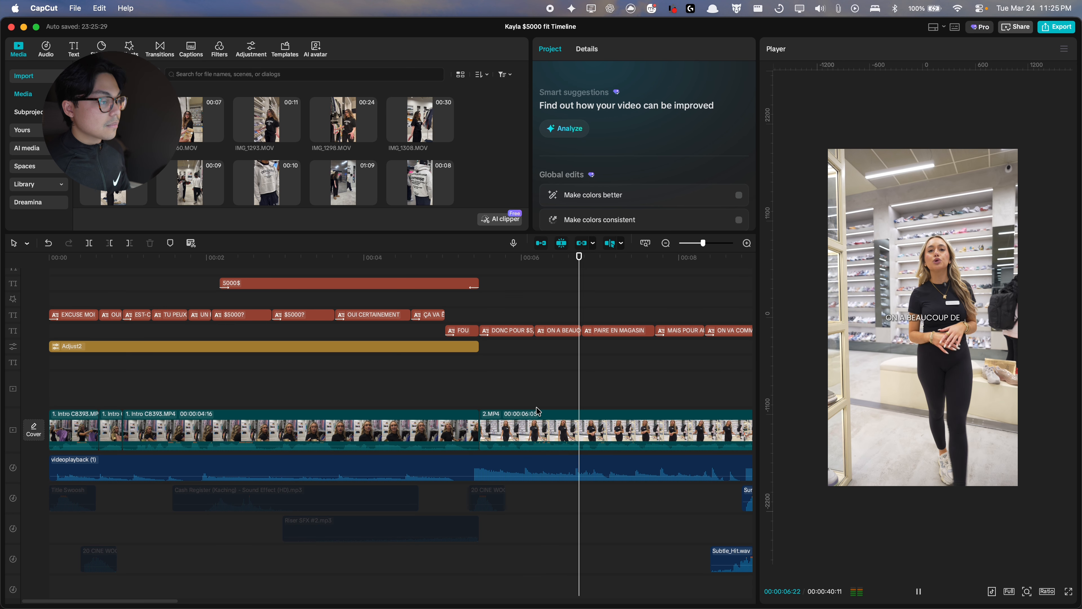
Step: Toggle the intro video clips off and back on, and replay the opening
drag(537, 406, 87, 431)
key(v)
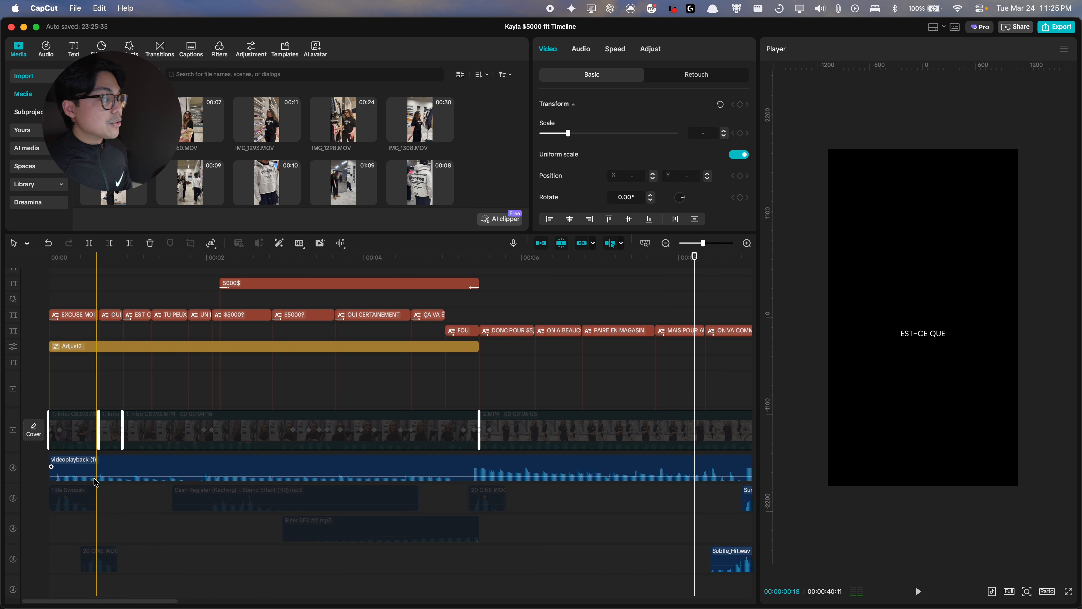
drag(49, 463, 78, 466)
drag(582, 401, 48, 430)
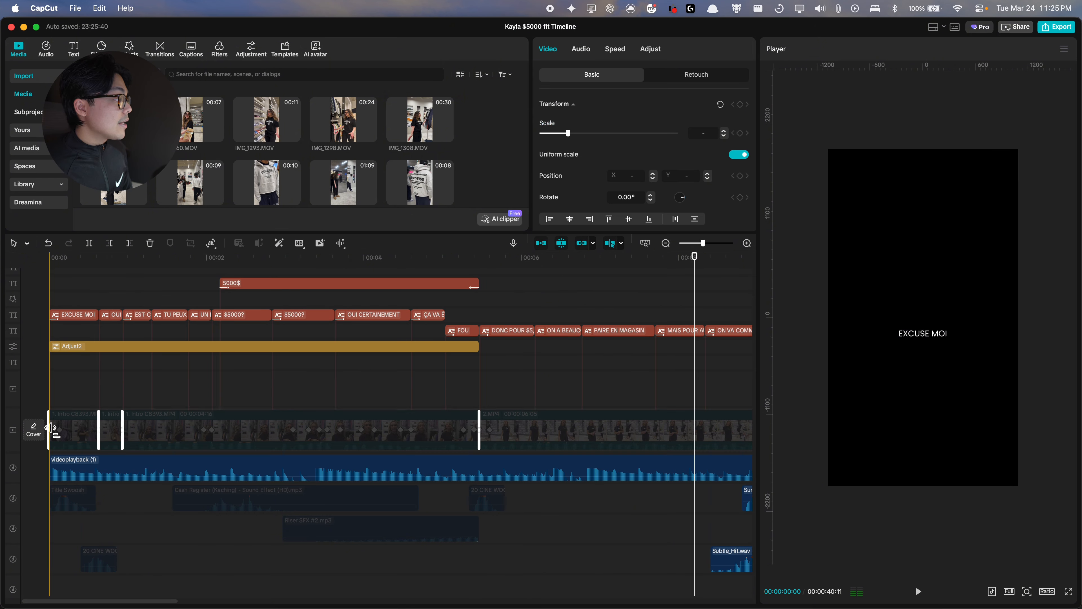
click(41, 390)
key(space)
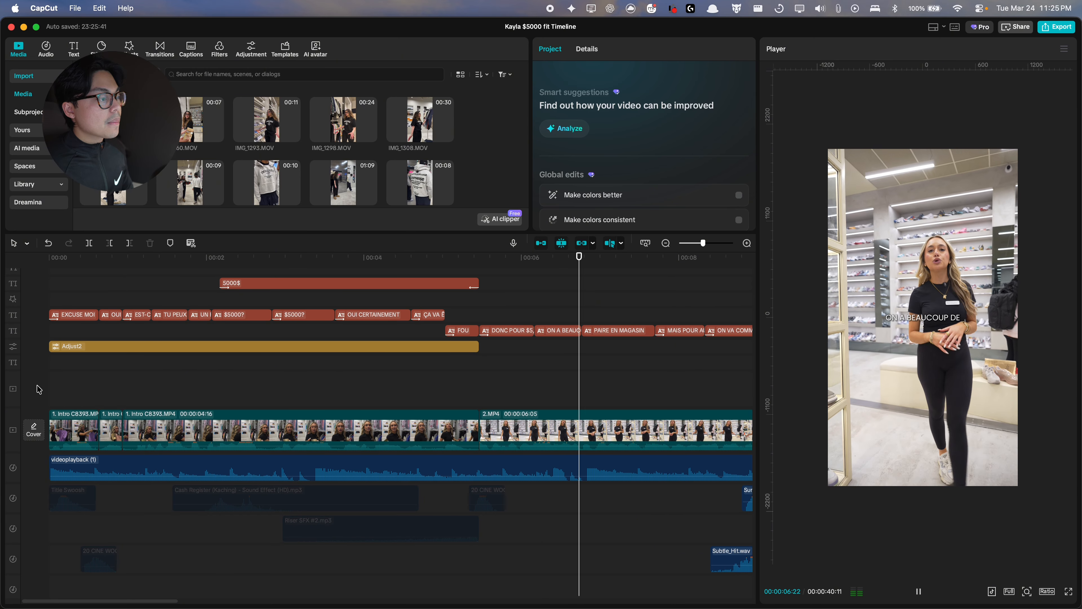
key(space)
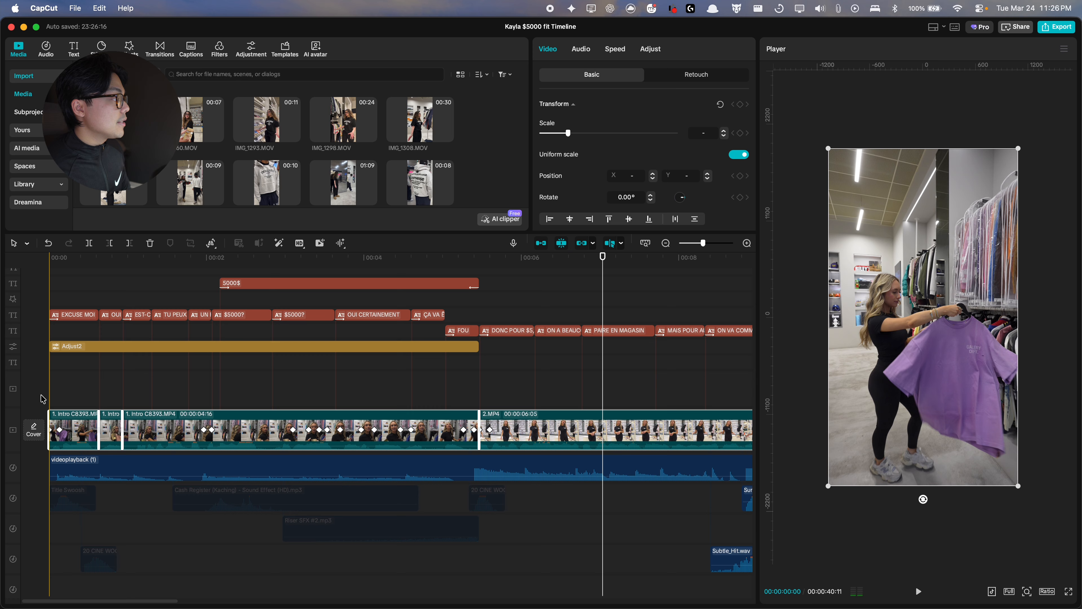
Step: Select the sound-effect clips and replay the opening to review the audio
click(40, 399)
key(space)
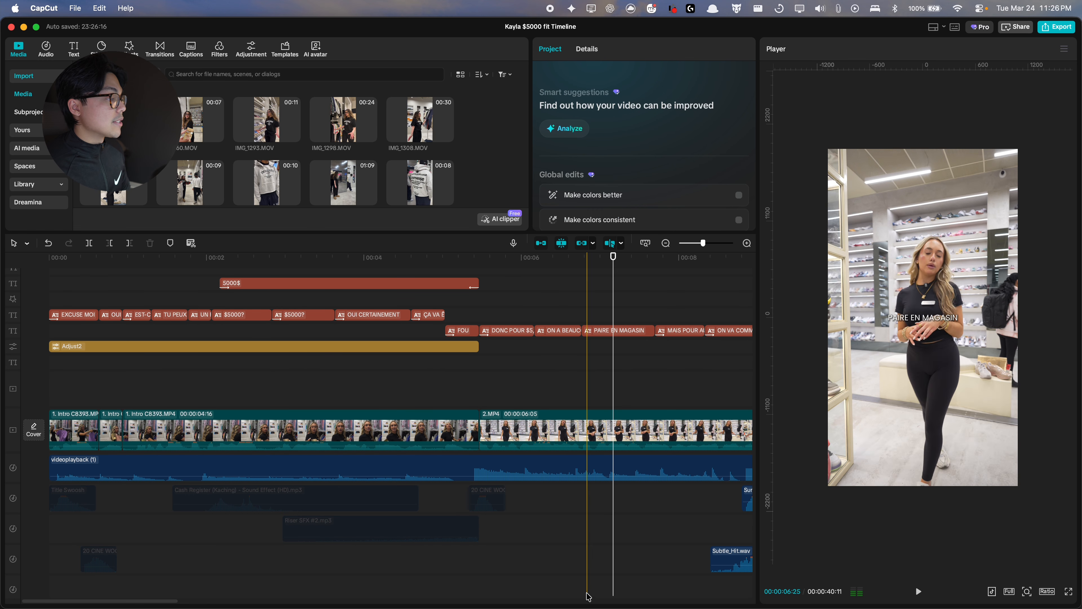
drag(592, 596, 18, 474)
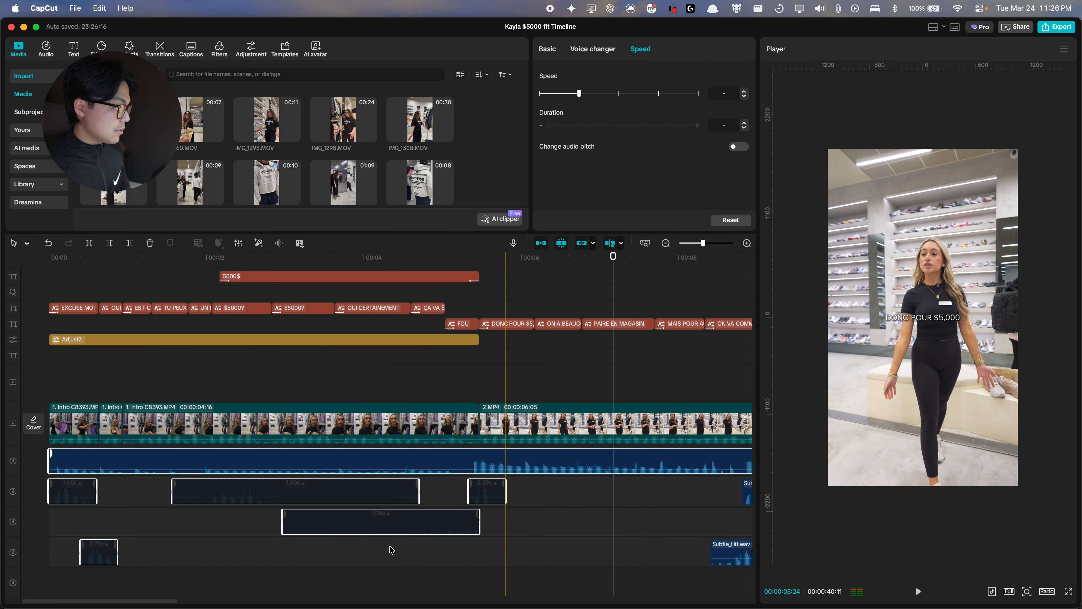
click(43, 372)
key(space)
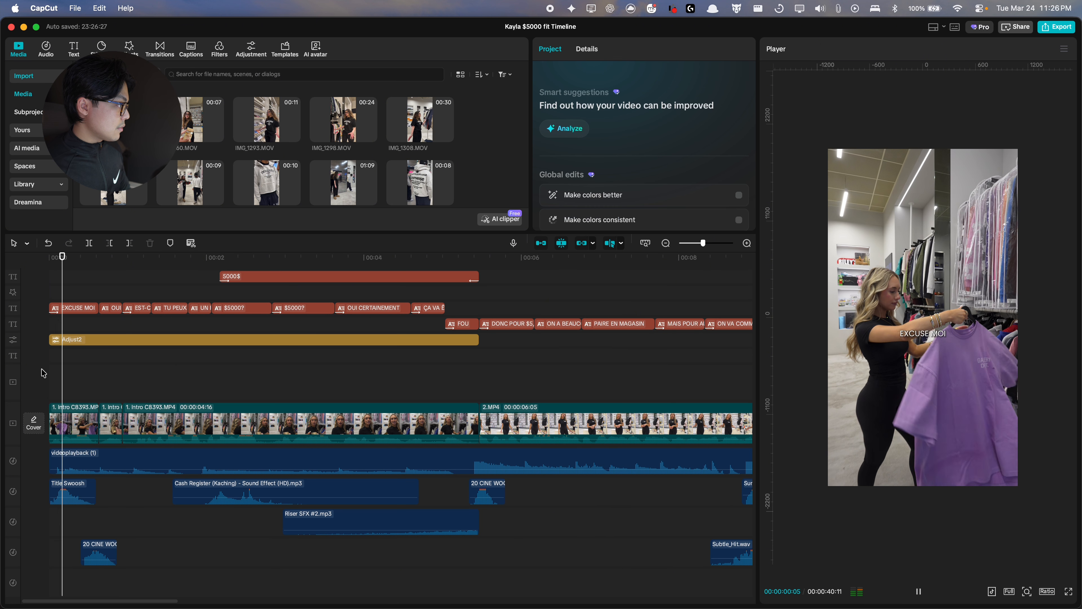
key(space)
click(44, 373)
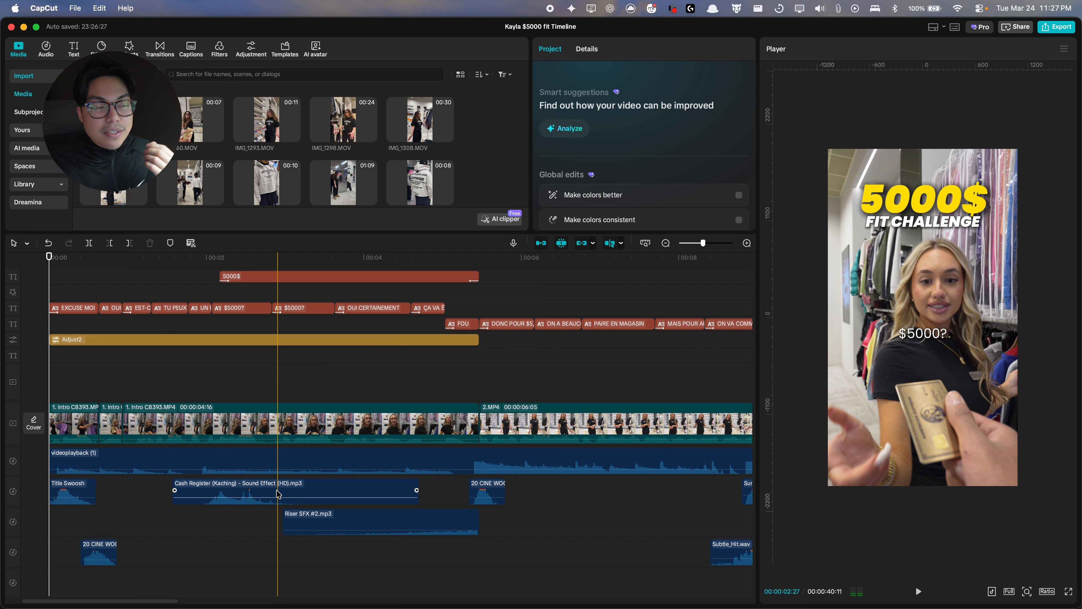
click(211, 376)
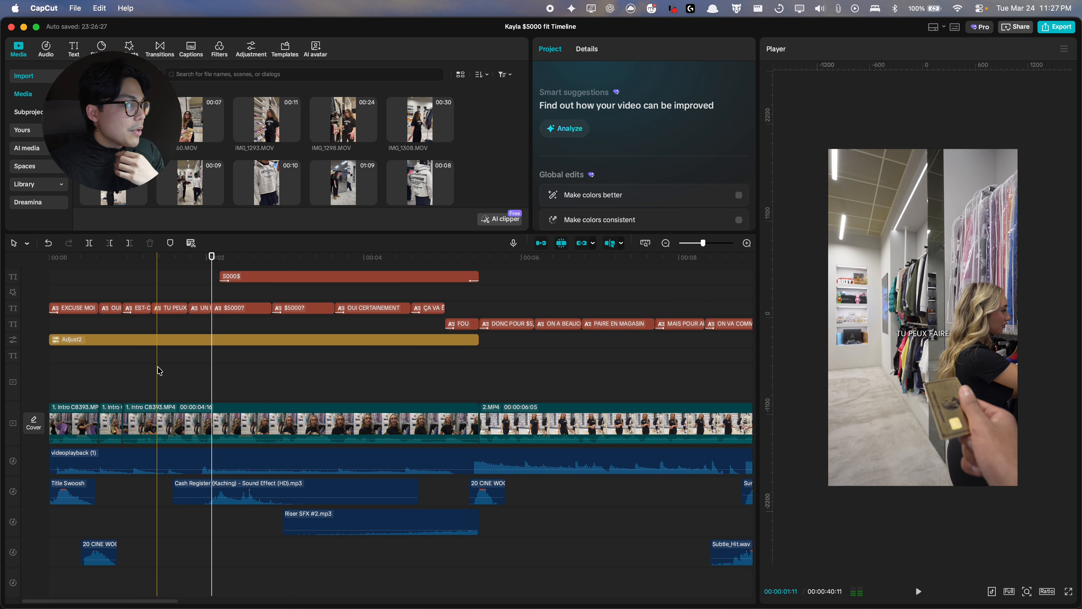
Step: Play back the section around the AVEC LES overlay and special-effects clip to review it
key(space)
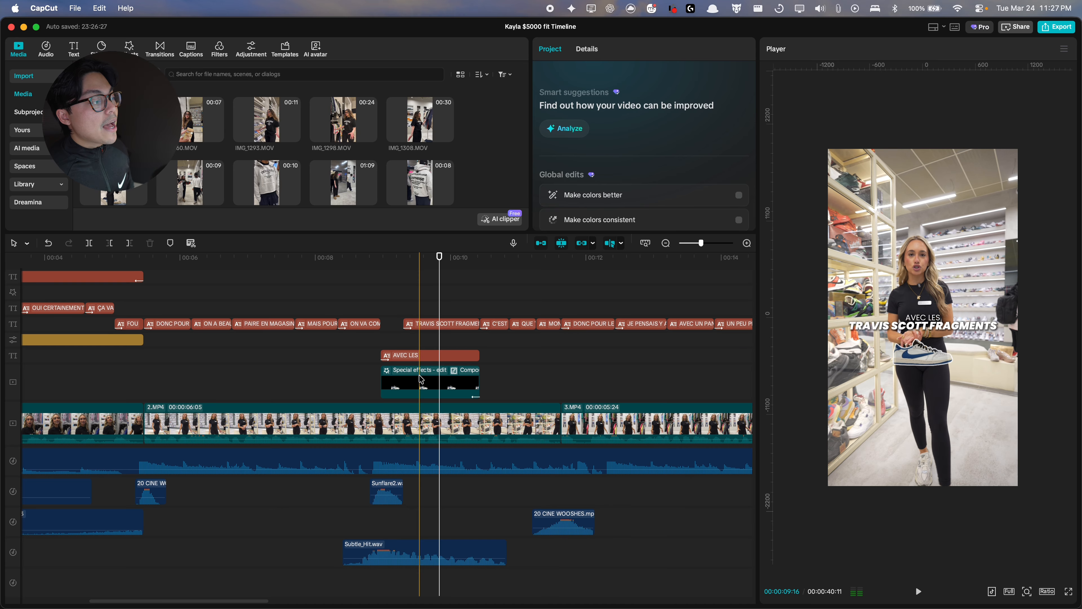
click(888, 146)
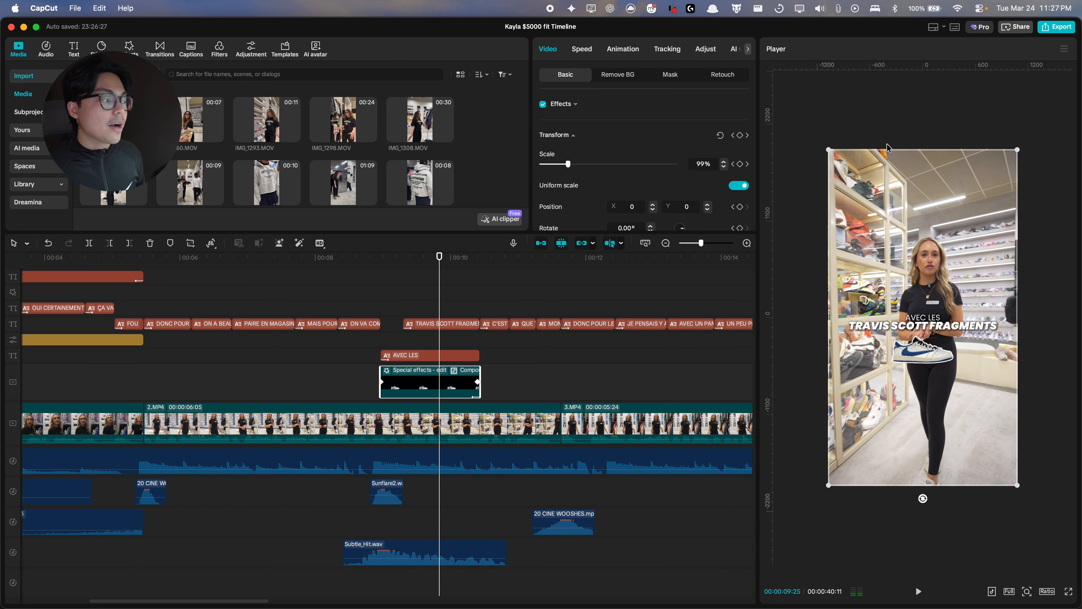
right_click(794, 313)
click(393, 538)
click(377, 515)
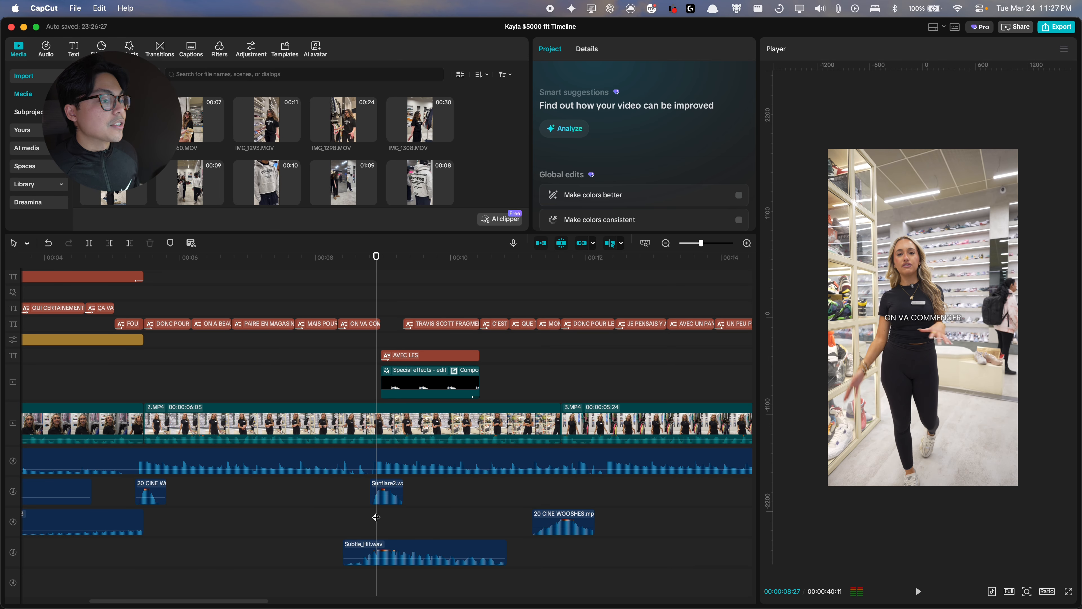
key(space)
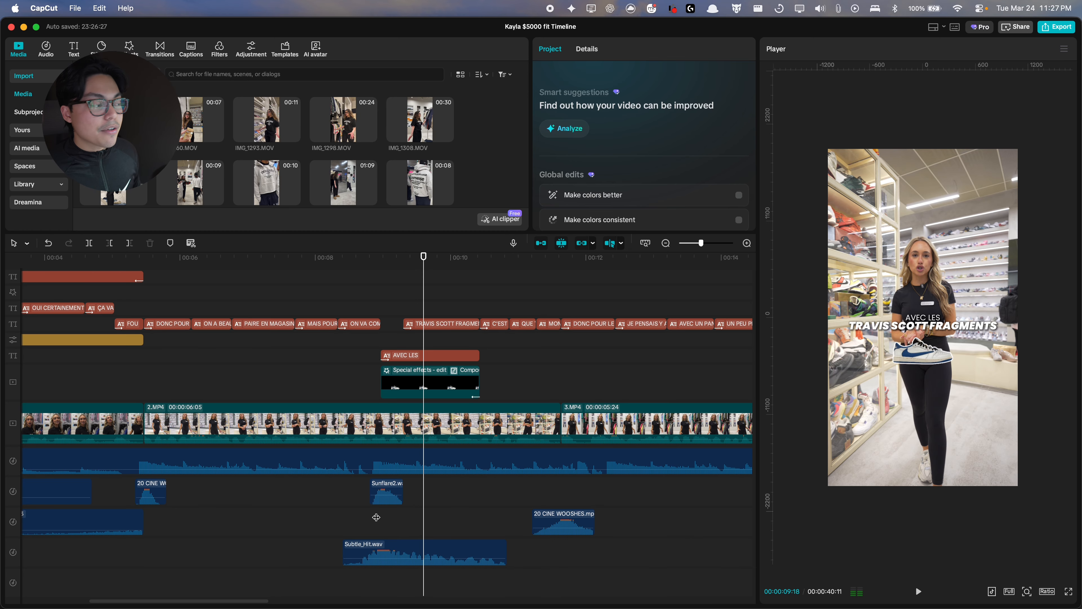
click(377, 518)
key(space)
key(space)
click(420, 326)
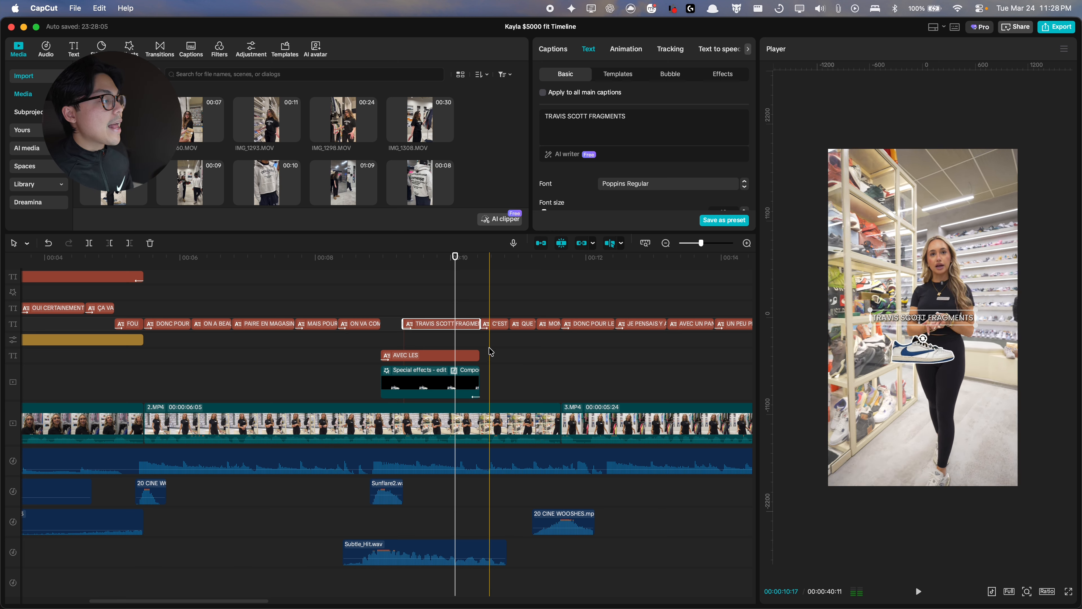
drag(481, 354, 403, 354)
click(372, 344)
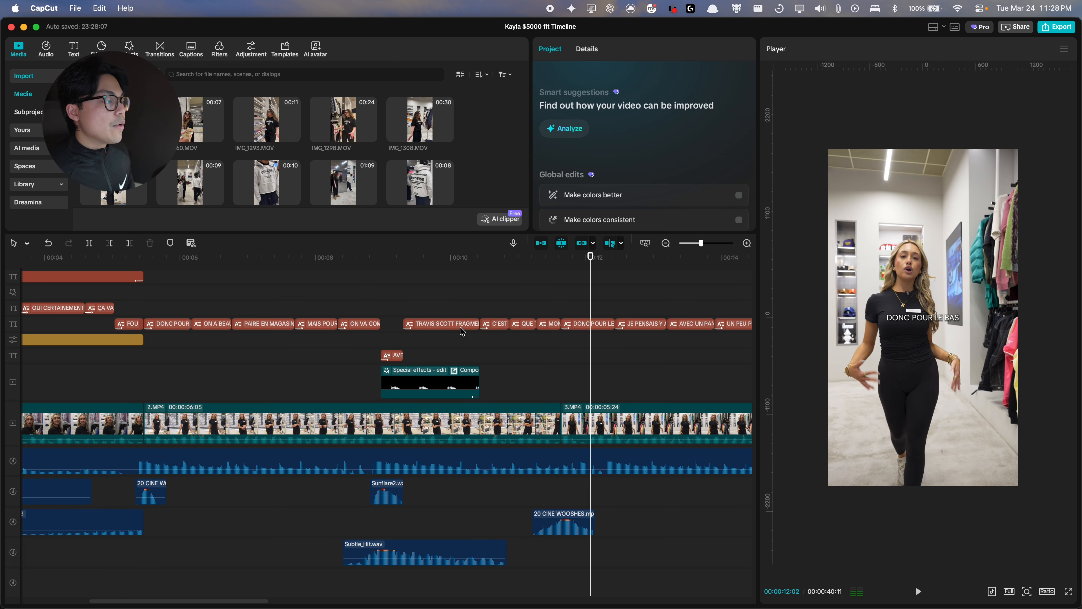
key(cmd+z)
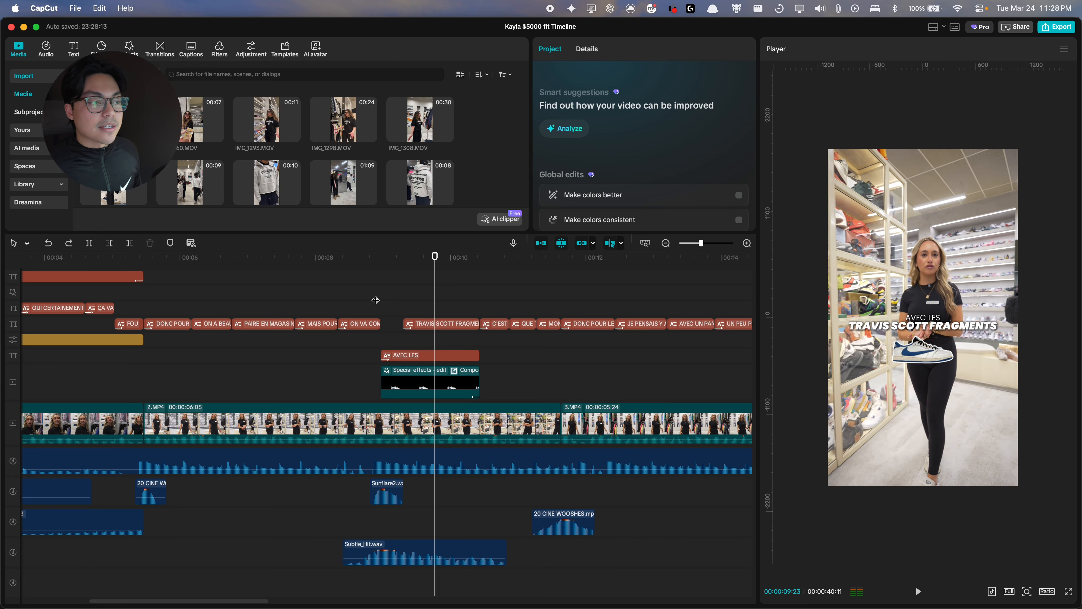
Step: Review the caption overlays through the middle of the timeline, including the CHROME HEARTS caption
key(space)
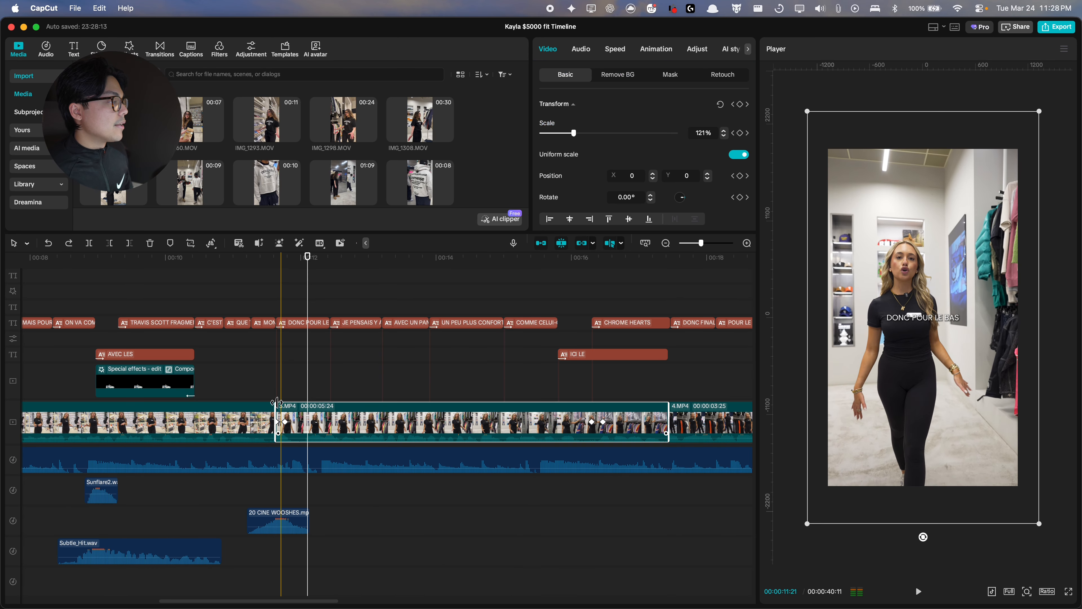
click(276, 399)
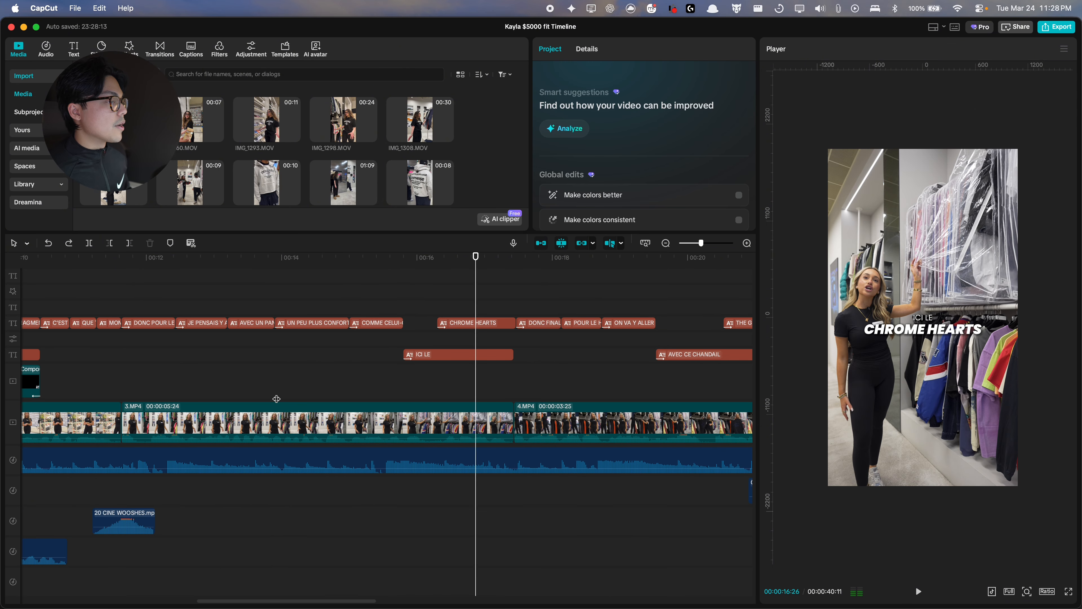
click(465, 325)
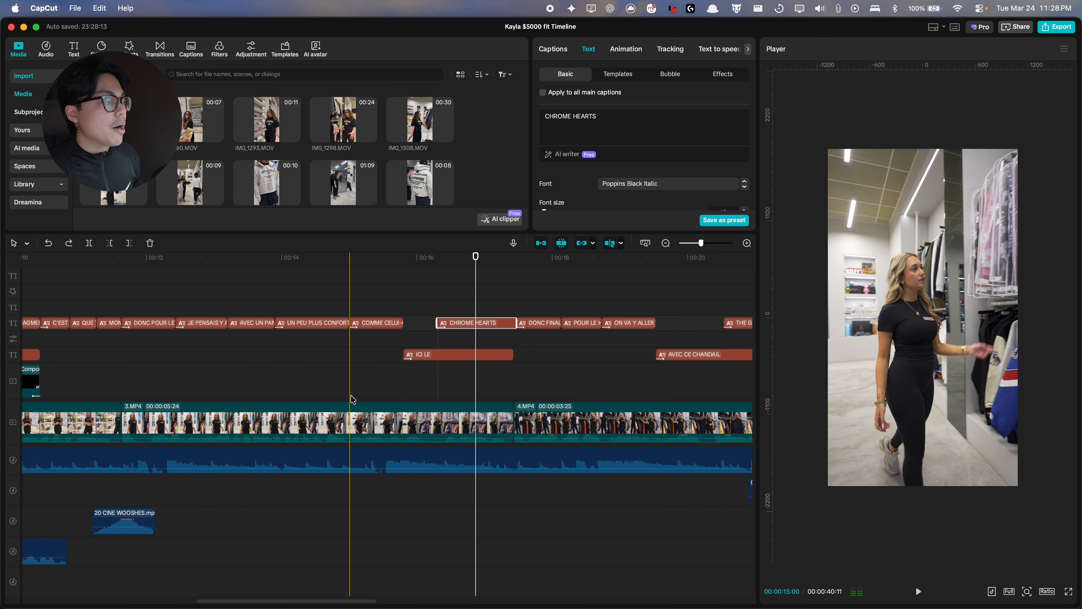
scroll(451, 351, down, 2)
scroll(460, 345, down, 2)
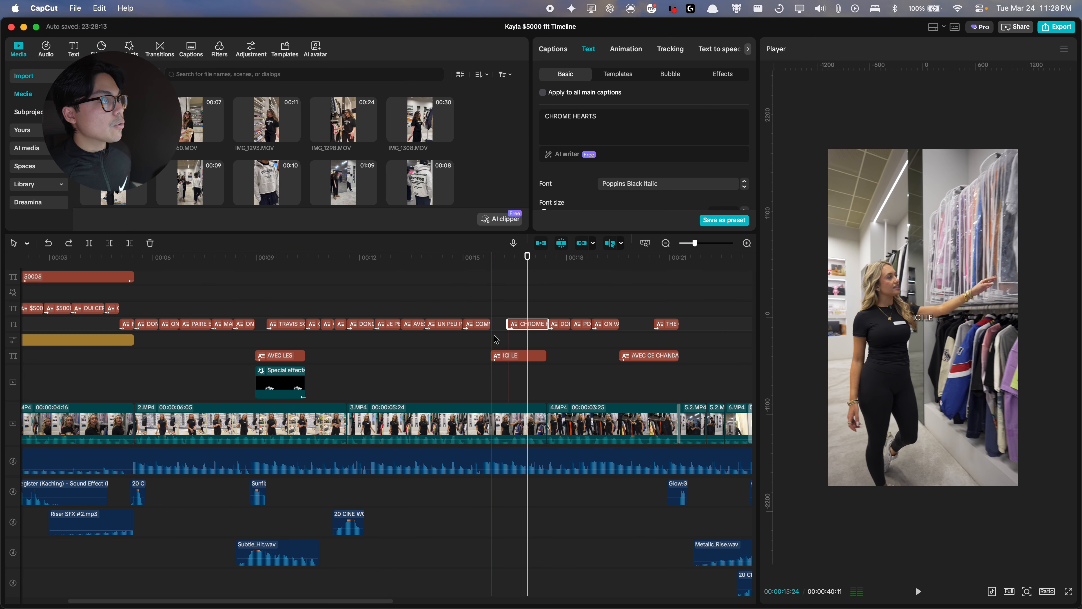
click(1026, 284)
click(1026, 285)
scroll(309, 328, left, 2)
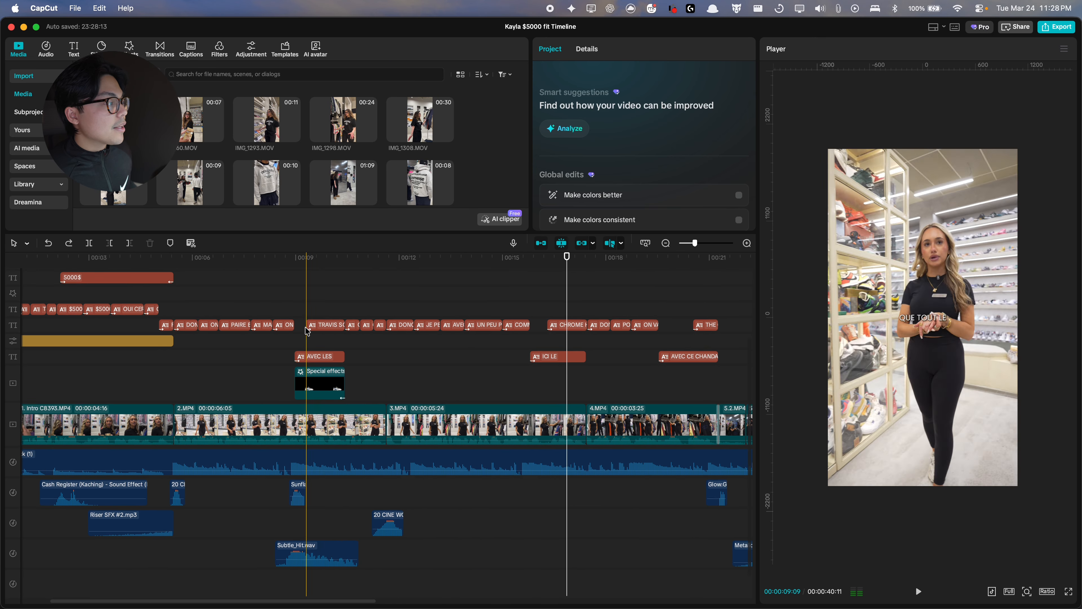
click(311, 257)
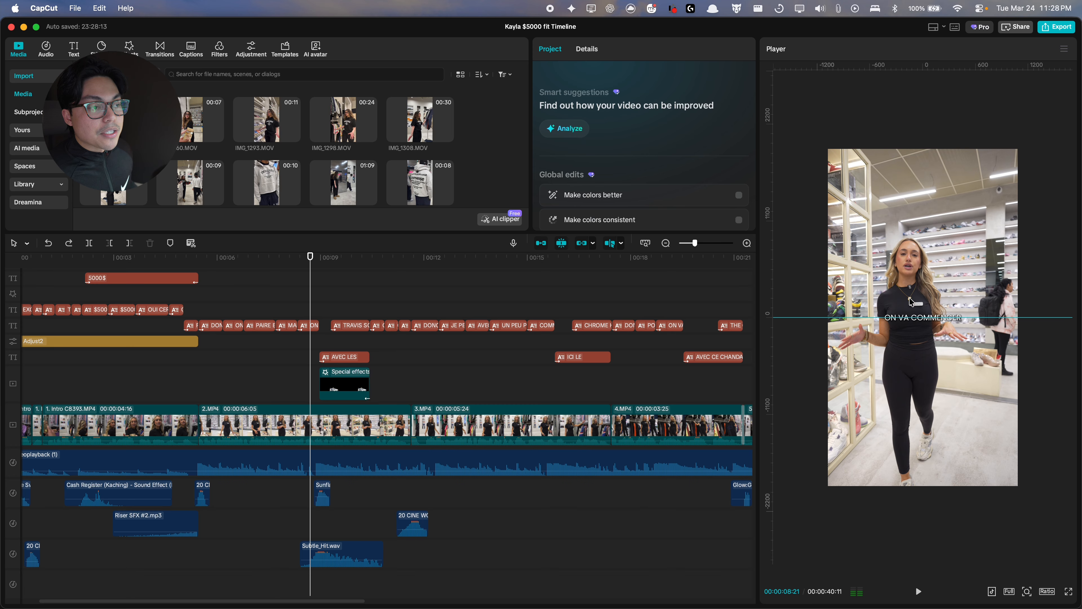
Step: Add a horizontal guide to the player preview and undo the last change
click(1064, 49)
mouse_move(1022, 75)
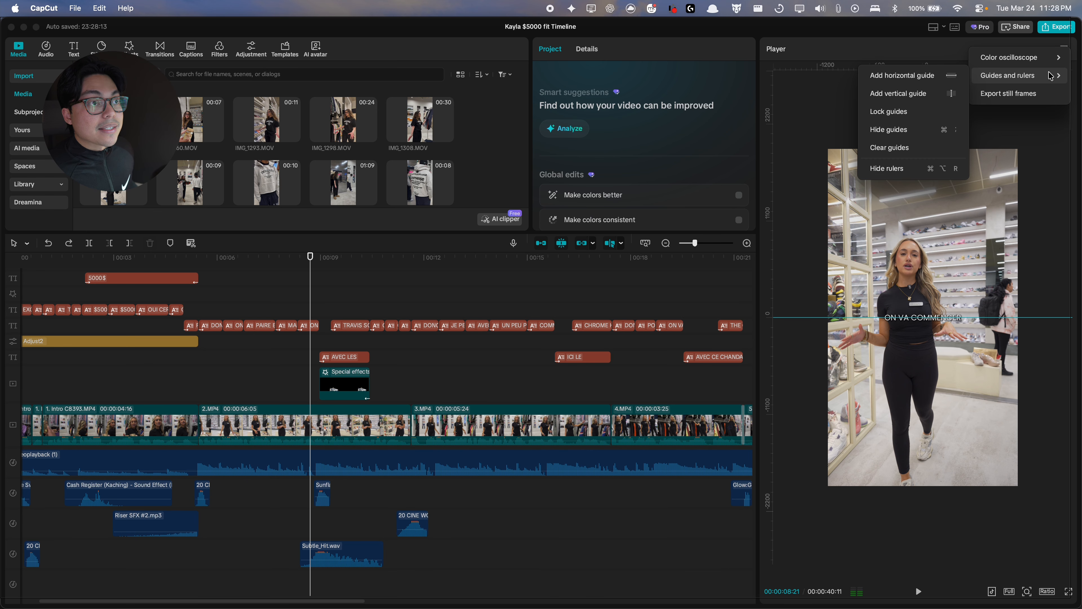
click(901, 75)
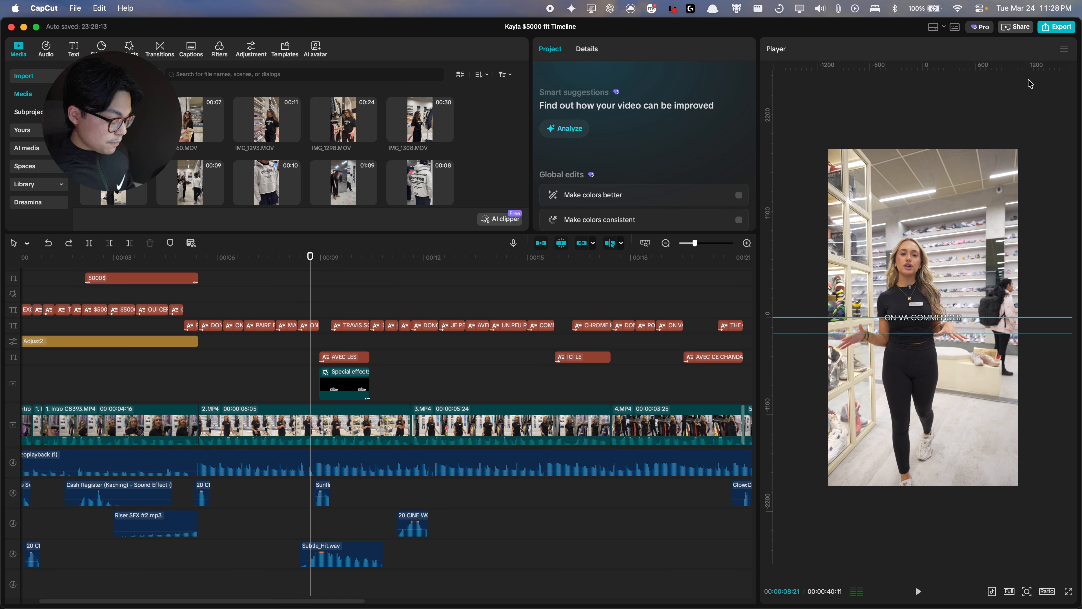
key(super+z)
Step: Add a vertical guide to the player preview
click(1064, 48)
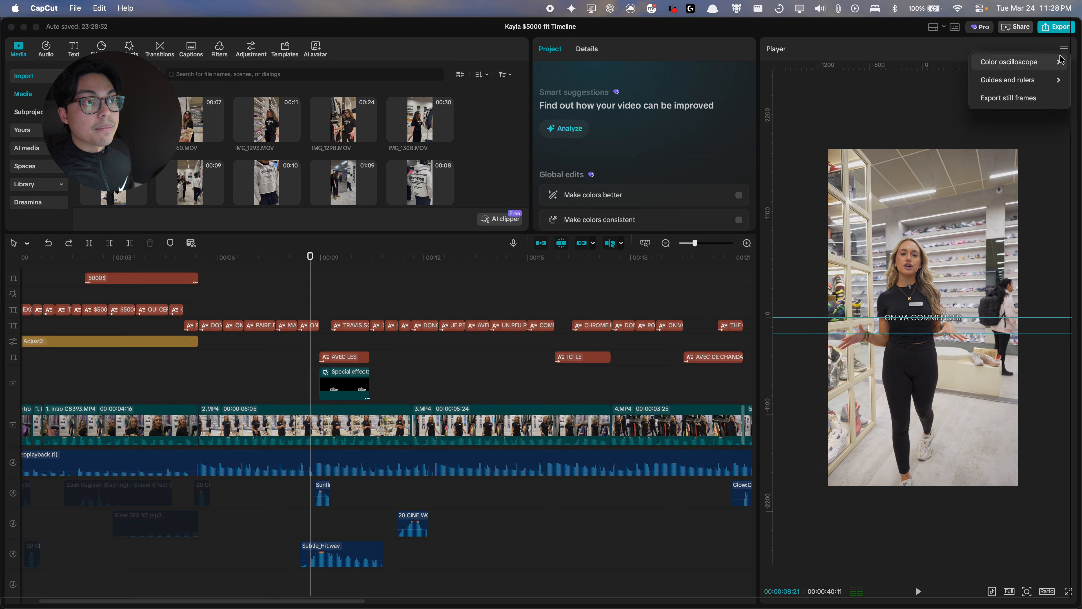
mouse_move(1022, 76)
click(978, 91)
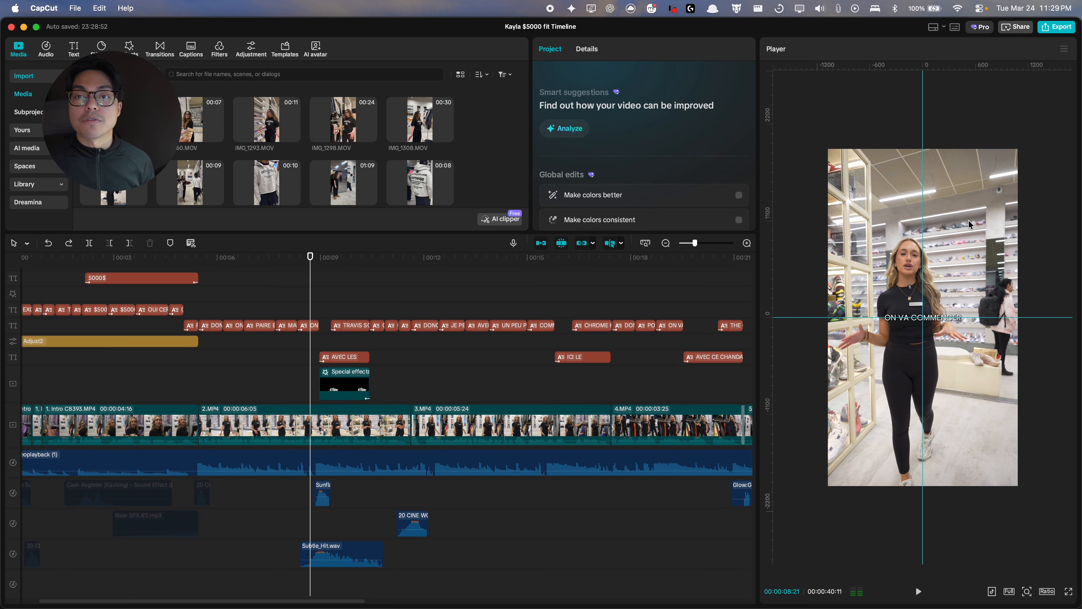
Step: Move the ON VA COMMENCER caption up to just above her shoulders, shifting the horizontal guide lower first
click(310, 328)
drag(935, 317, 940, 380)
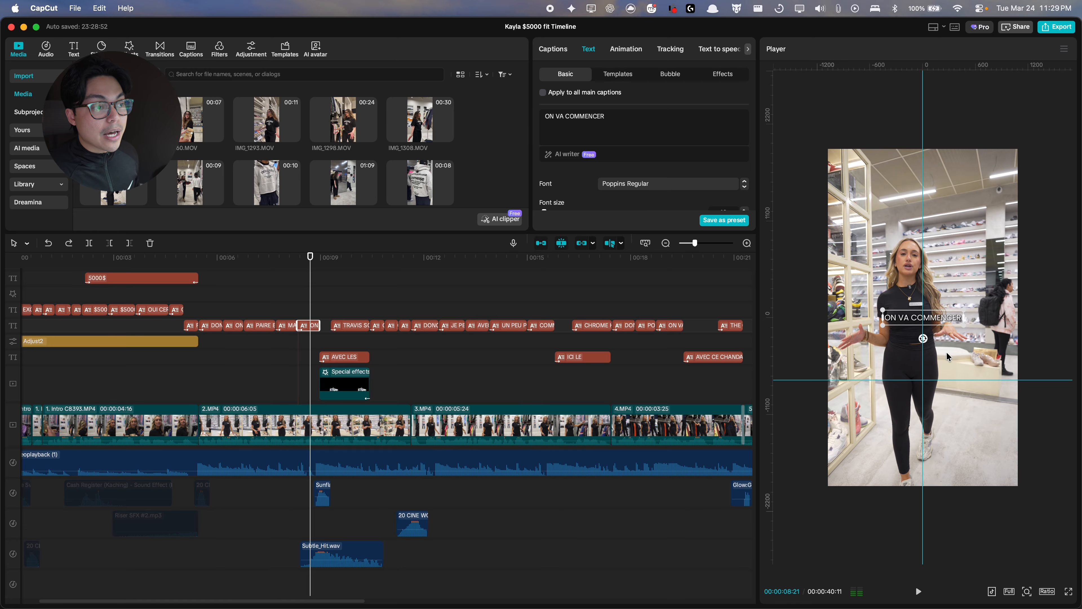
drag(941, 322, 953, 398)
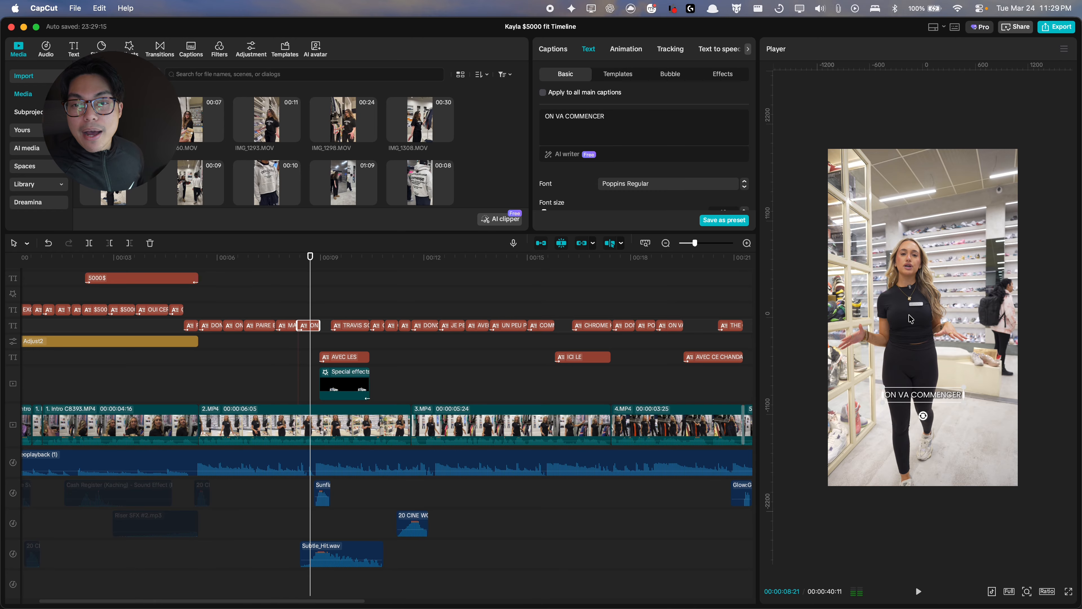
scroll(922, 315, up, 2)
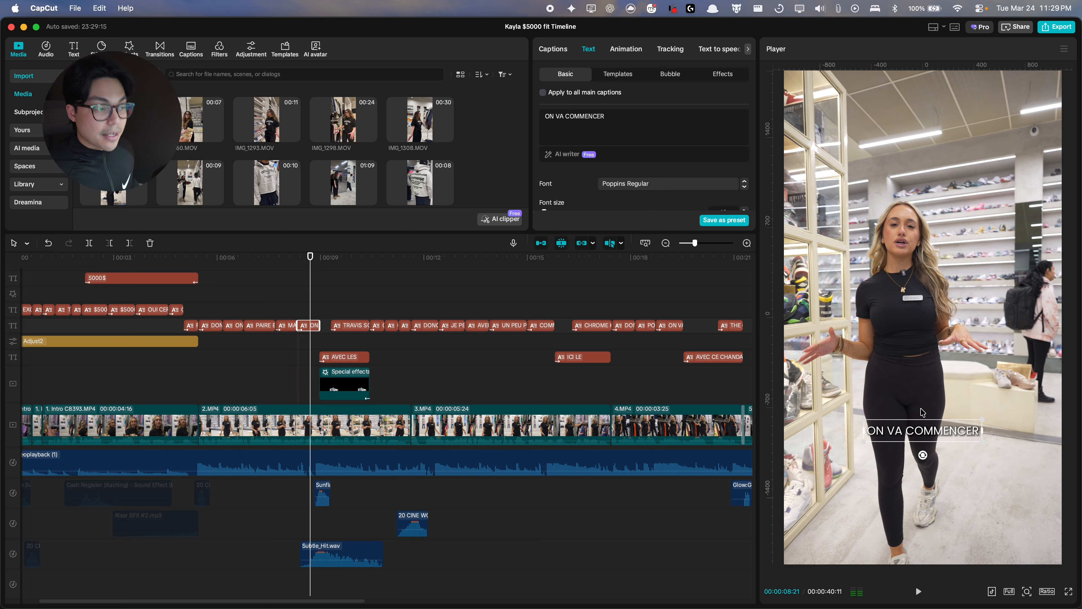
drag(933, 431, 905, 276)
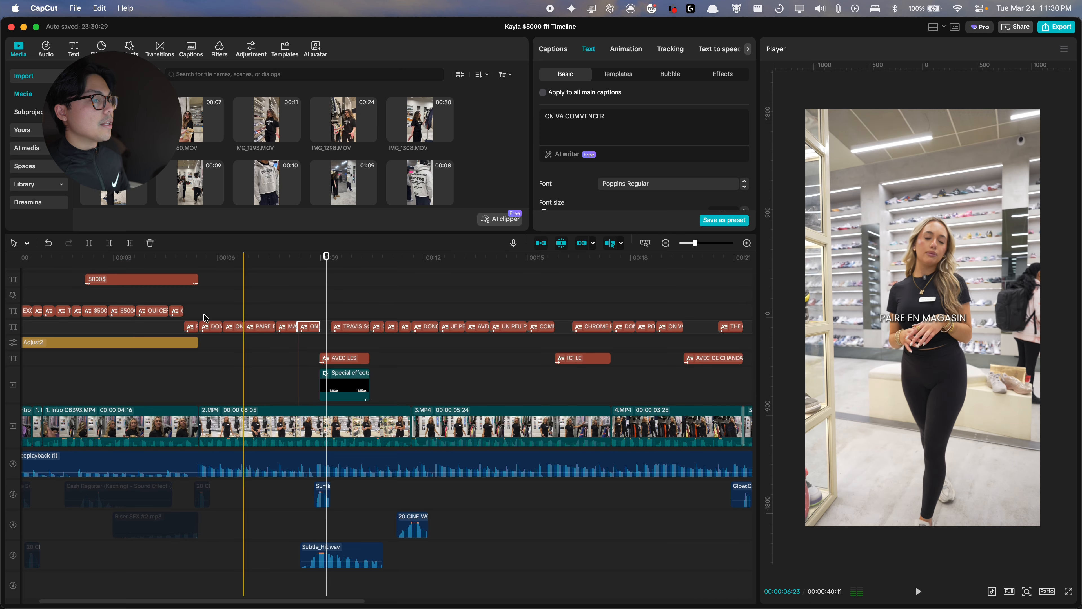
Step: Review the Glare transitions and glare sound effects around 21 to 23 seconds, then play through to the ending
click(307, 299)
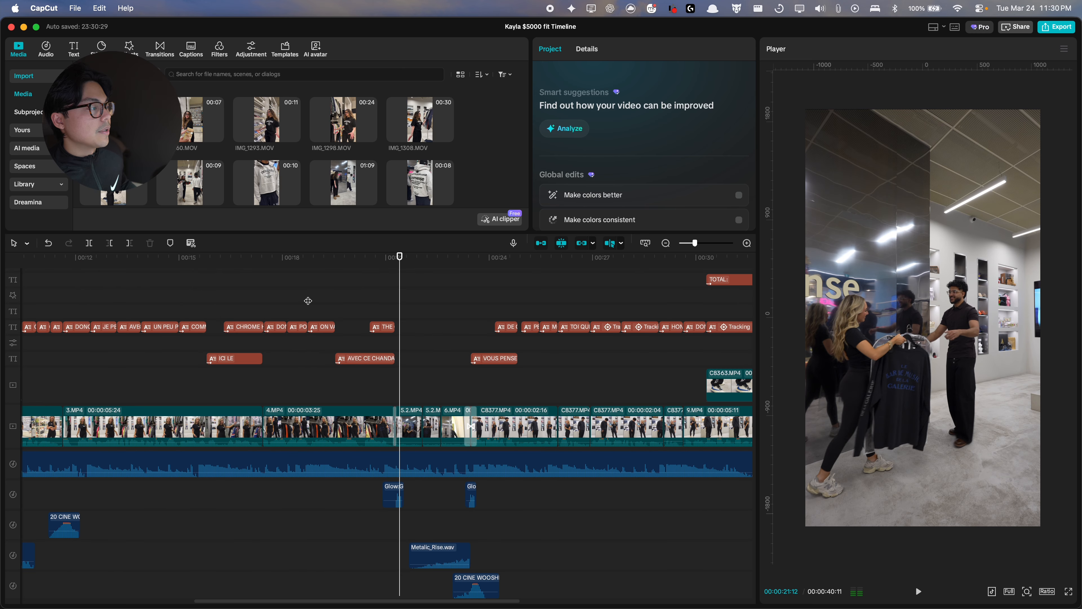
scroll(308, 301, up, 4)
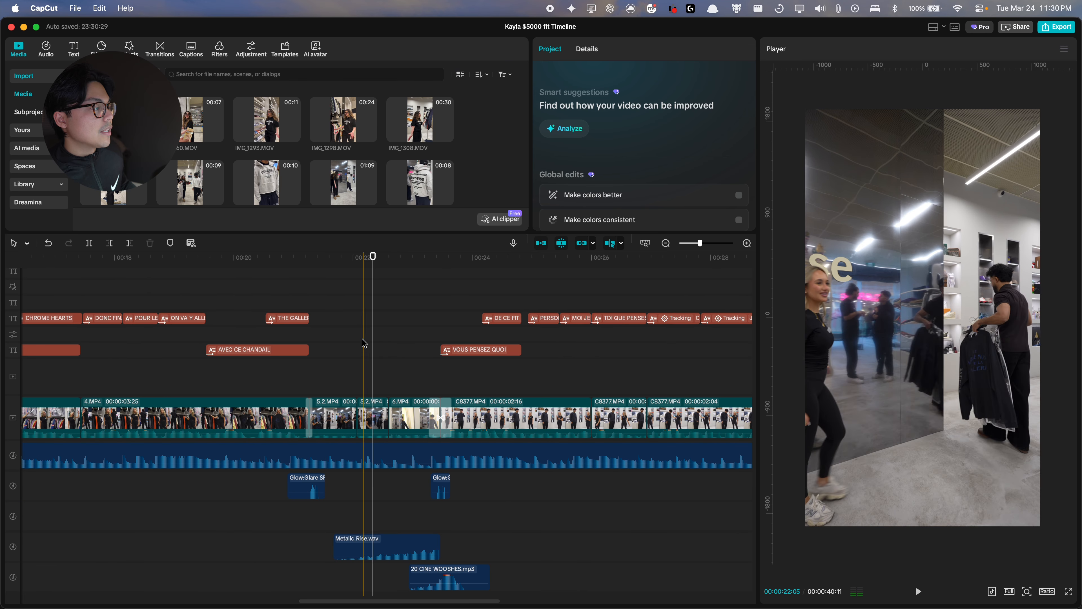
scroll(364, 343, down, 1)
scroll(319, 376, up, 3)
click(554, 375)
click(239, 411)
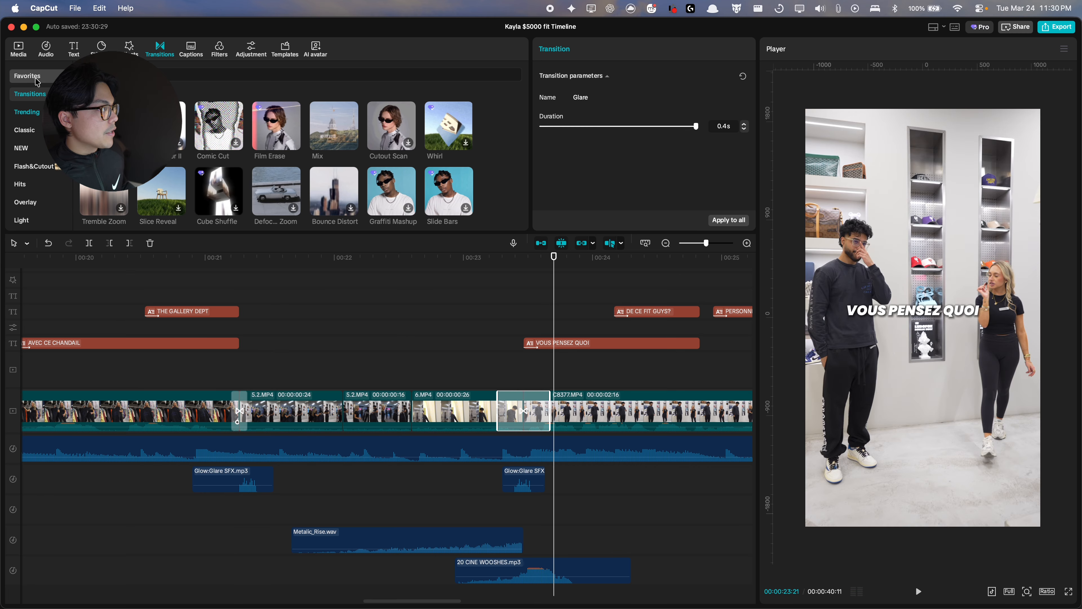
click(36, 80)
click(255, 484)
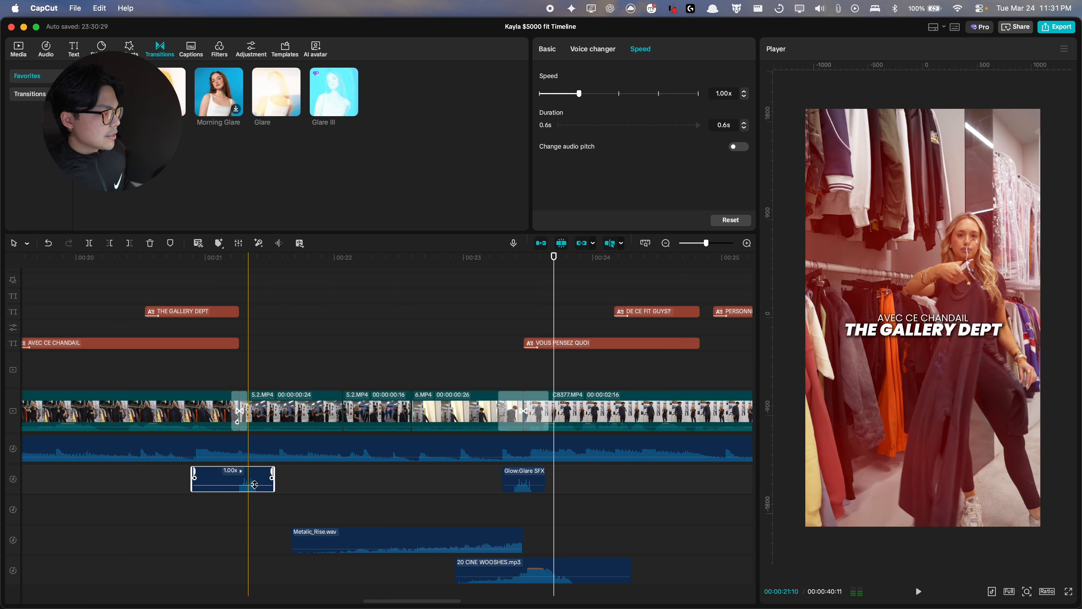
click(508, 510)
scroll(507, 510, down, 2)
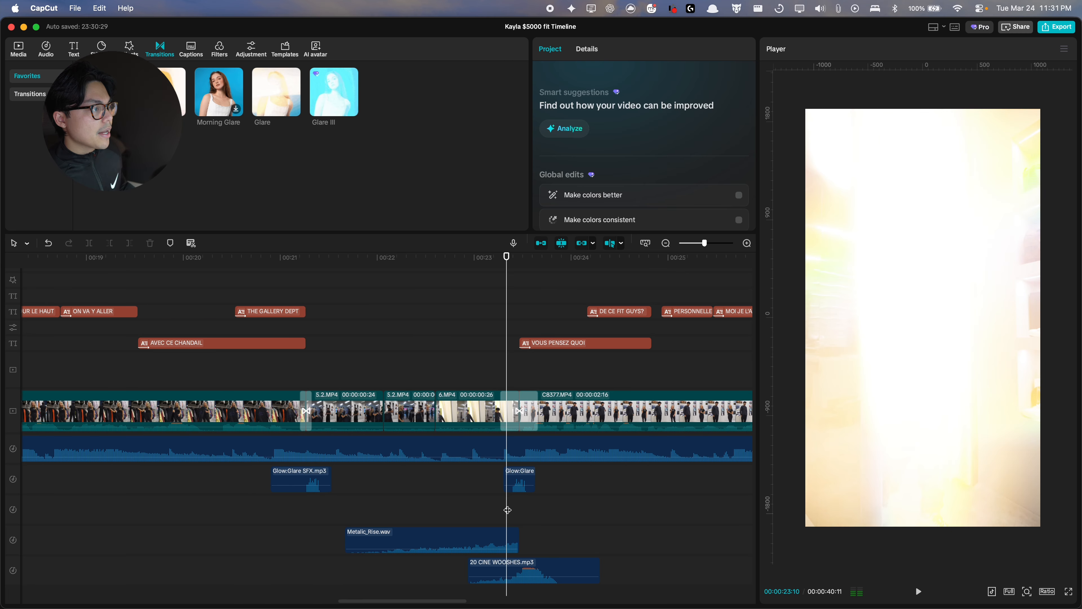
key(space)
scroll(508, 510, right, 3)
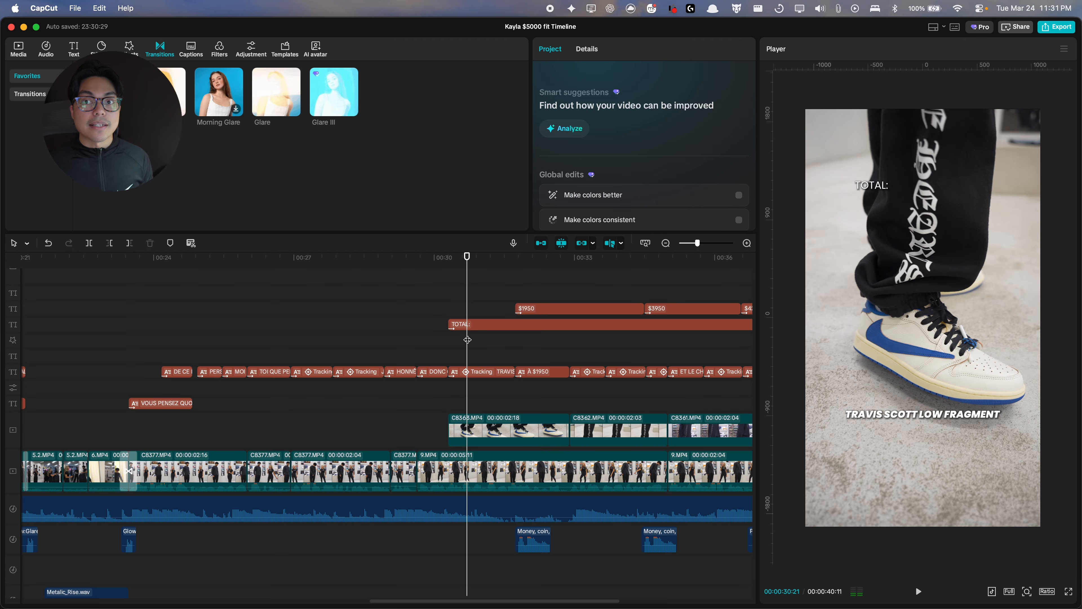
key(space)
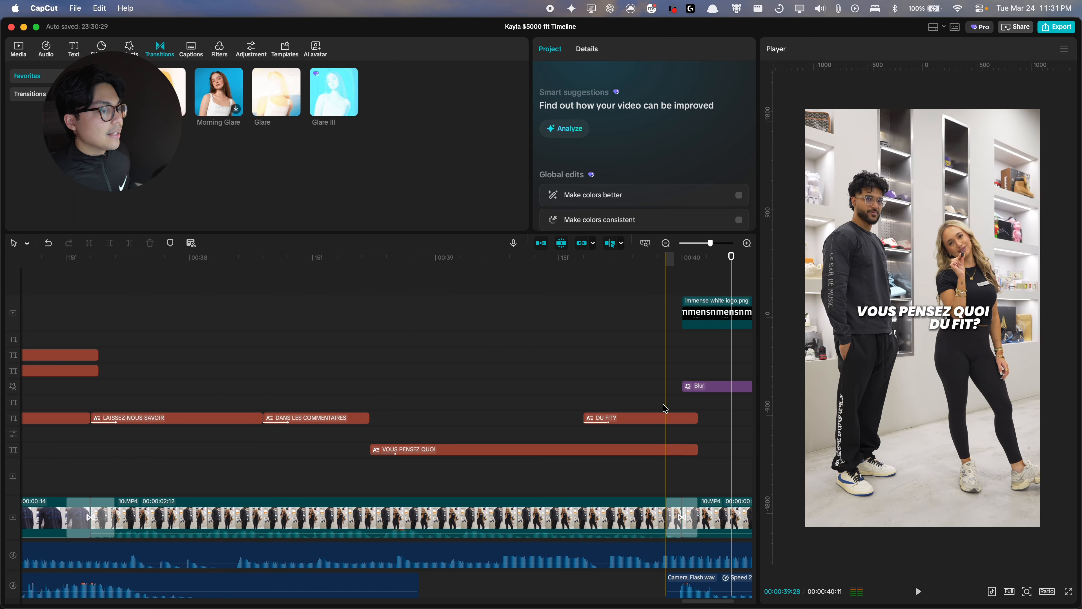
Step: Select the DU FIT? caption and add a horizontal guide to the player preview
click(651, 417)
click(1065, 49)
mouse_move(1009, 78)
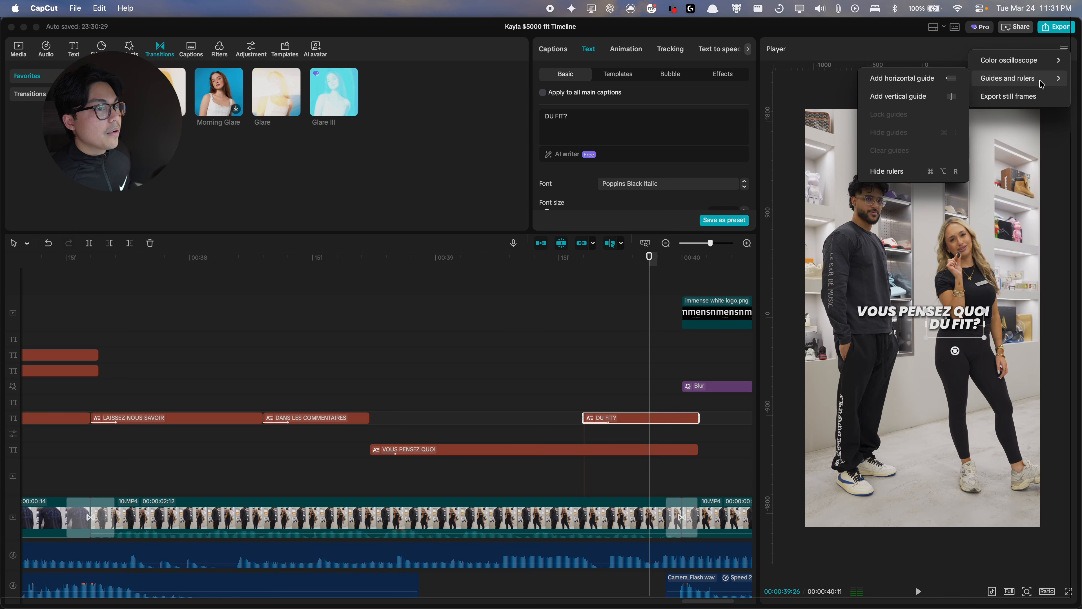
click(910, 77)
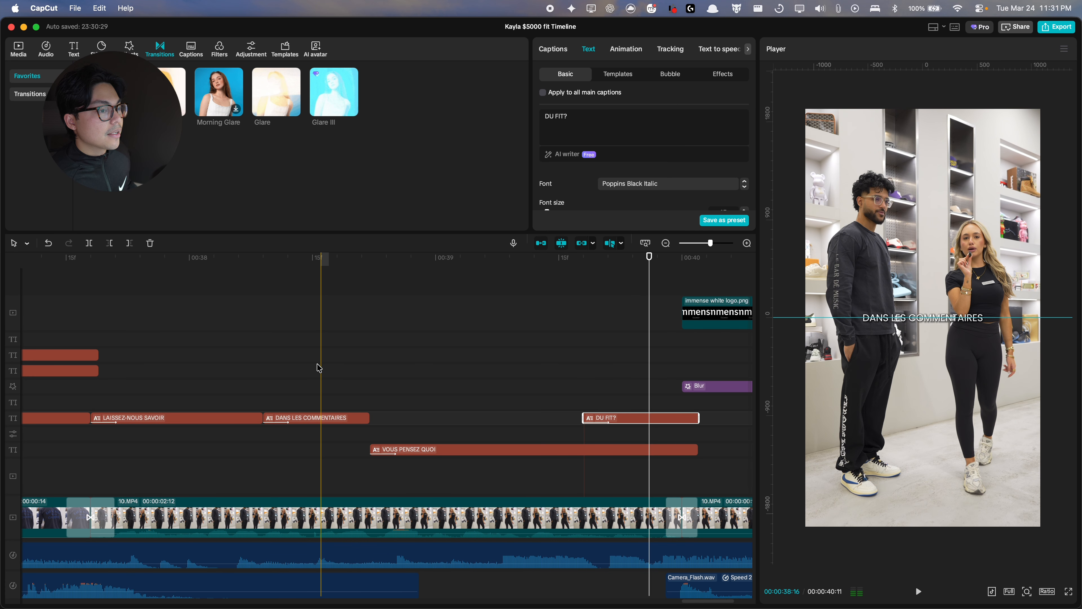
Step: Box-select the sound-effect clips at the start of the timeline
scroll(626, 393, right, 2)
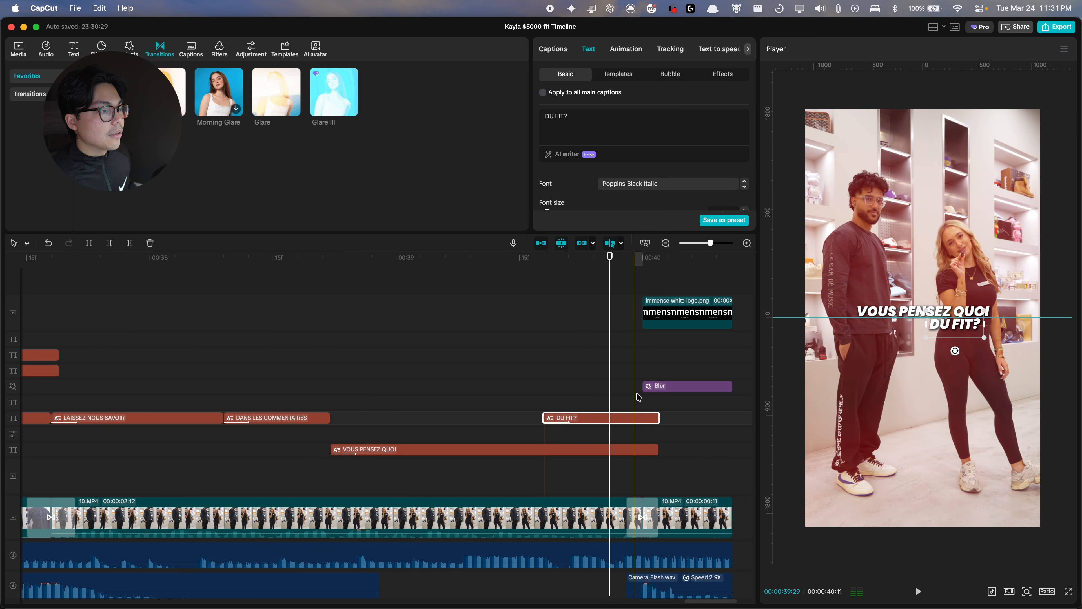
click(650, 397)
scroll(640, 400, down, 10)
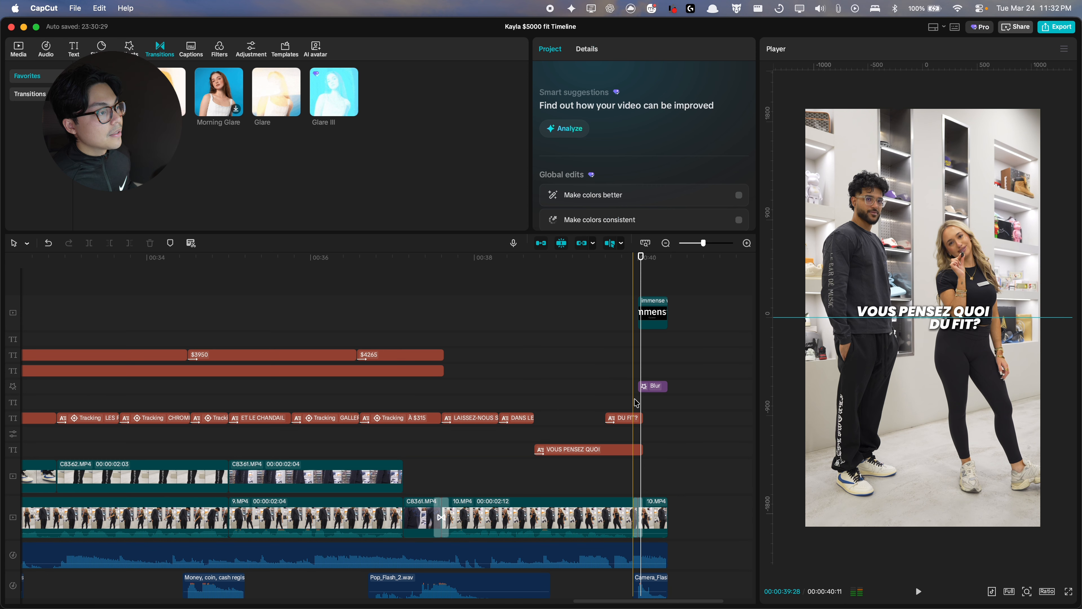
scroll(637, 403, down, 4)
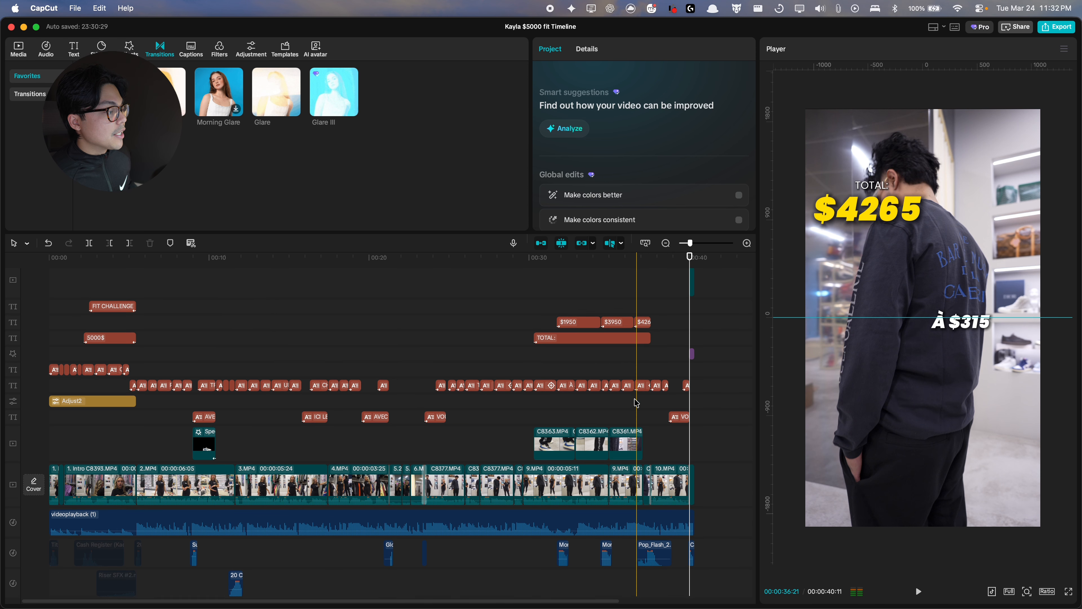
drag(150, 555, 19, 493)
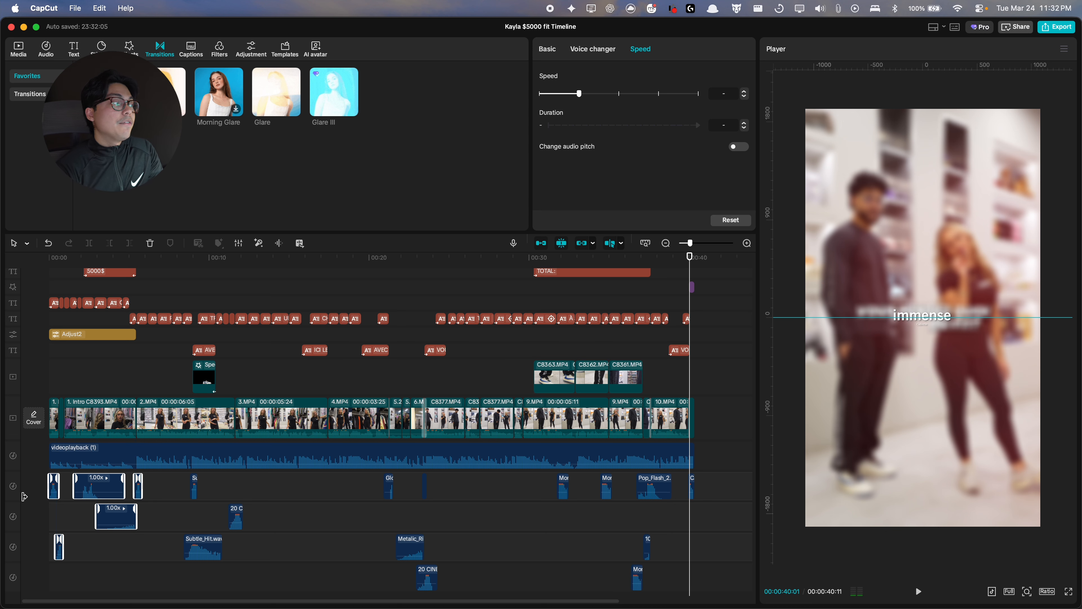
scroll(151, 471, up, 3)
scroll(152, 471, down, 3)
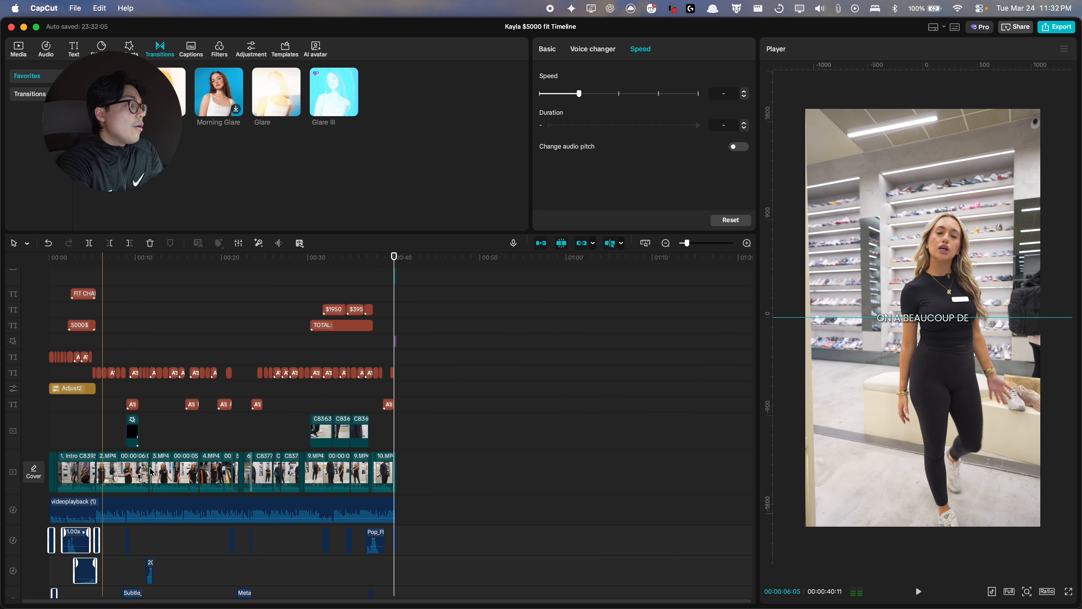
scroll(156, 439, down, 3)
scroll(157, 433, up, 4)
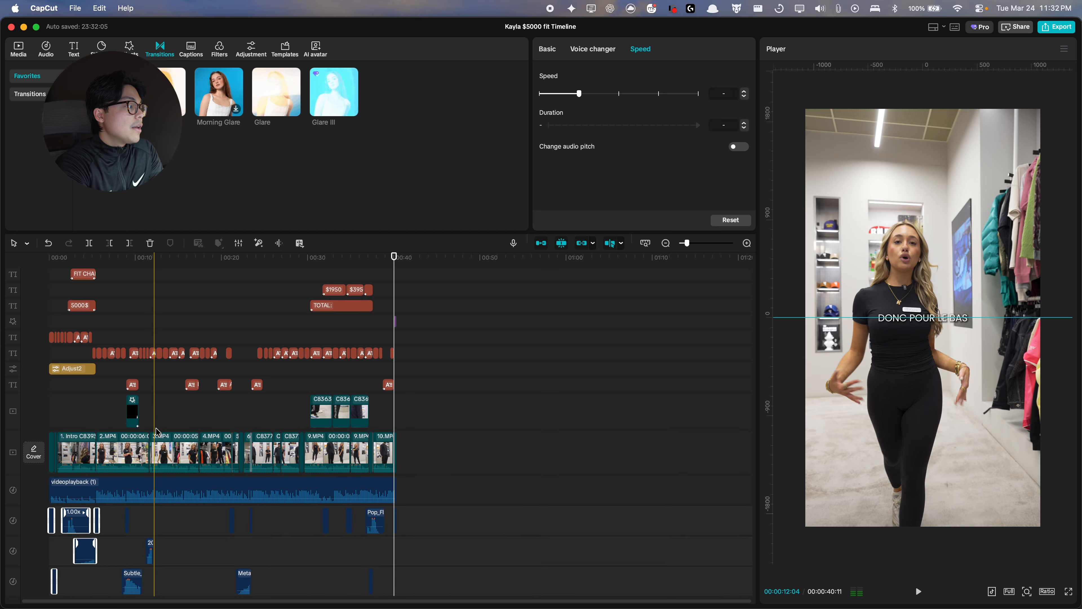
scroll(158, 432, down, 1)
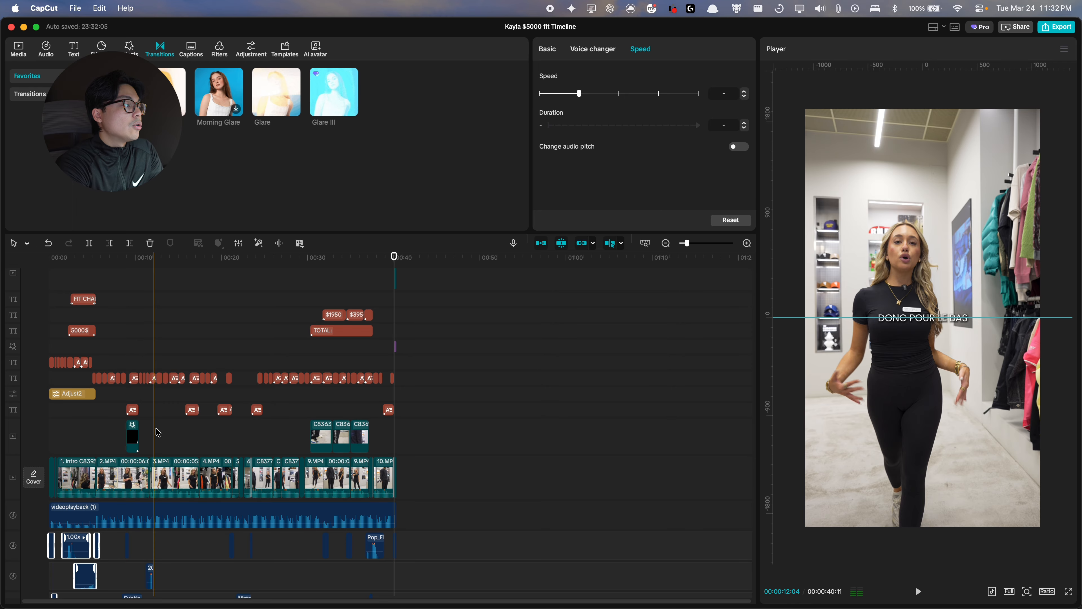